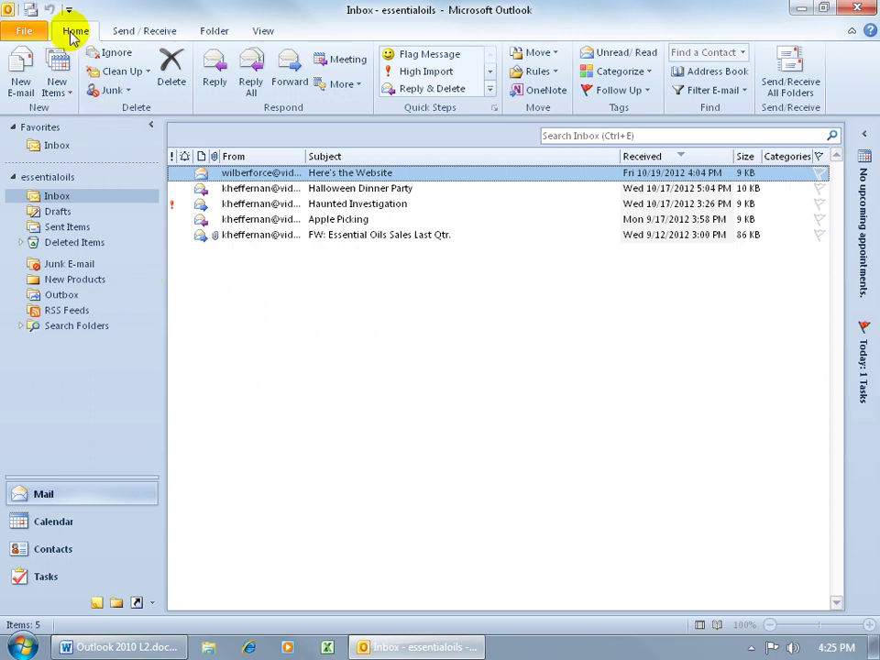
# - Start a new rule from this message that matches its sender, 'Here's the Website'
pyautogui.click(553, 72)
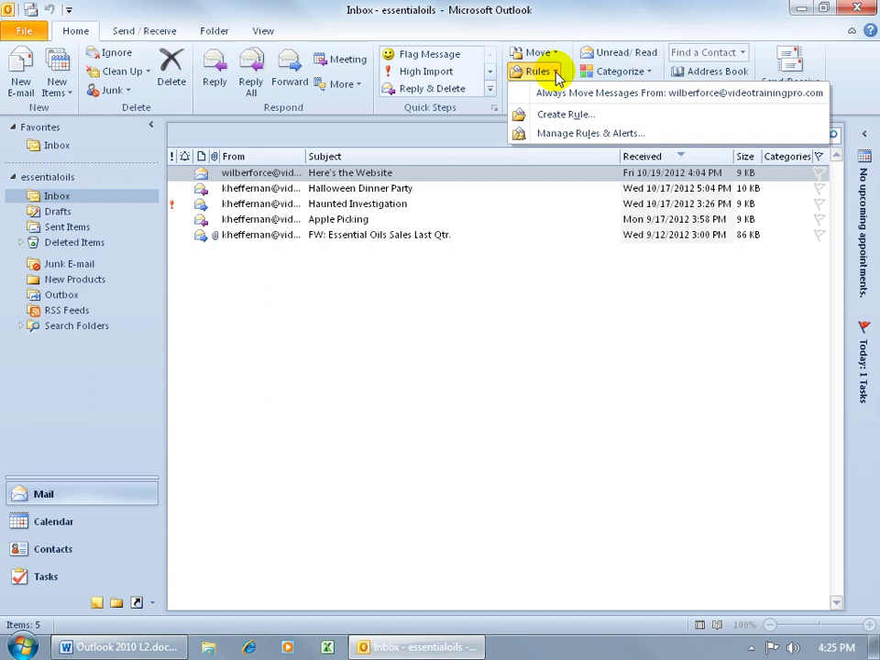
pyautogui.click(570, 112)
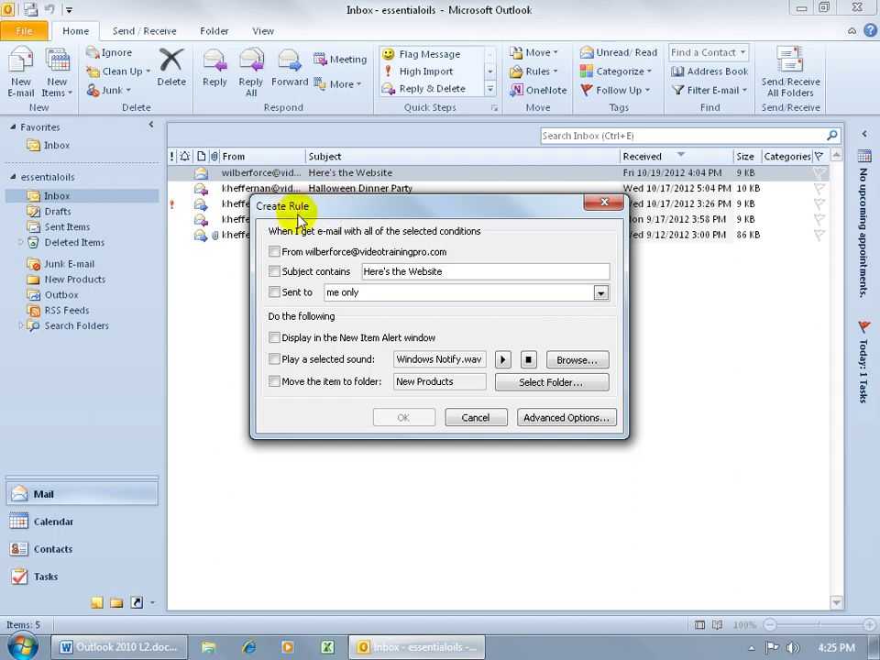
pyautogui.click(302, 251)
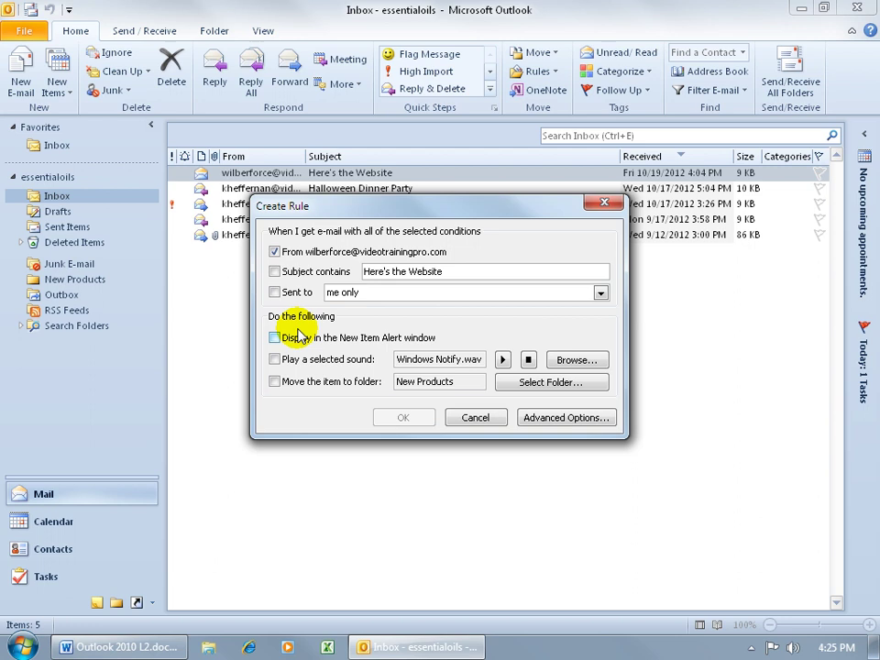
# - Try the play-a-sound action, cancel the sound file browser, and turn sound off
pyautogui.click(276, 359)
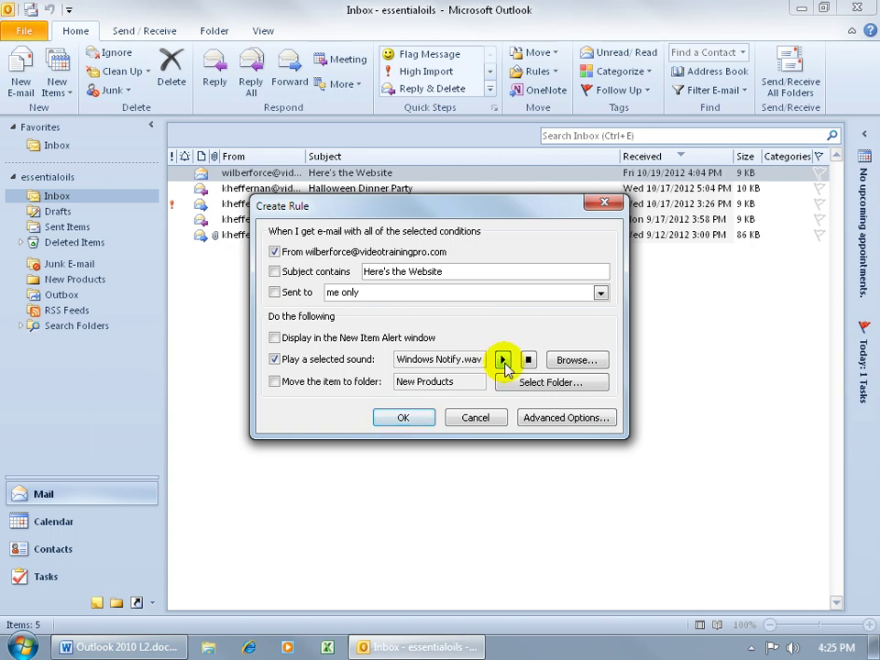
pyautogui.click(573, 361)
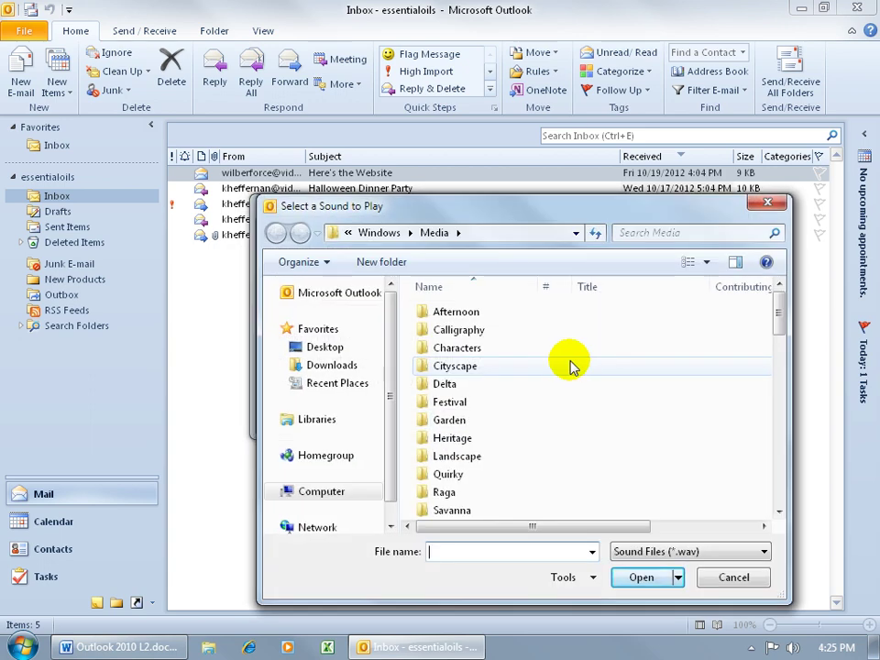
pyautogui.click(732, 576)
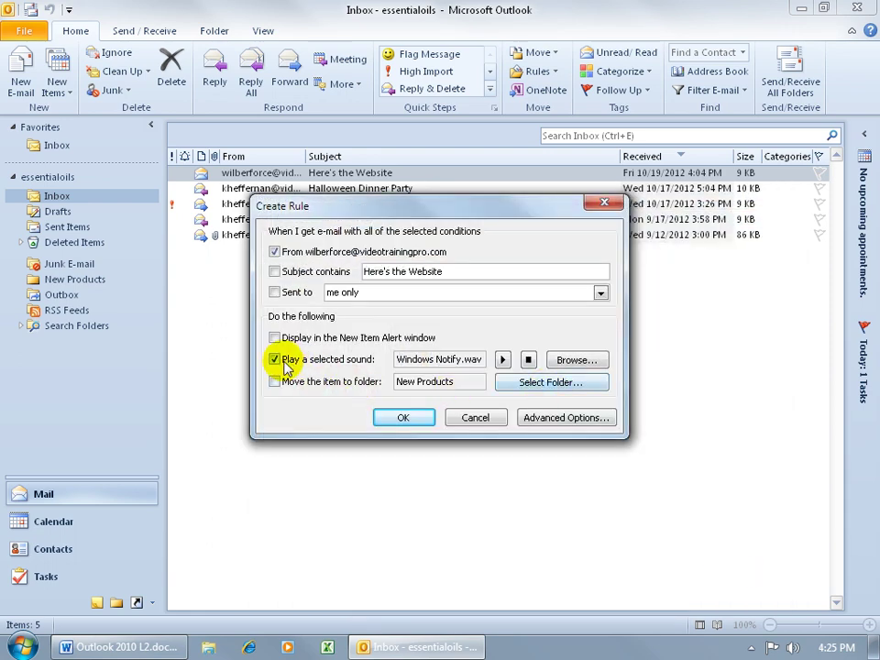
pyautogui.click(275, 360)
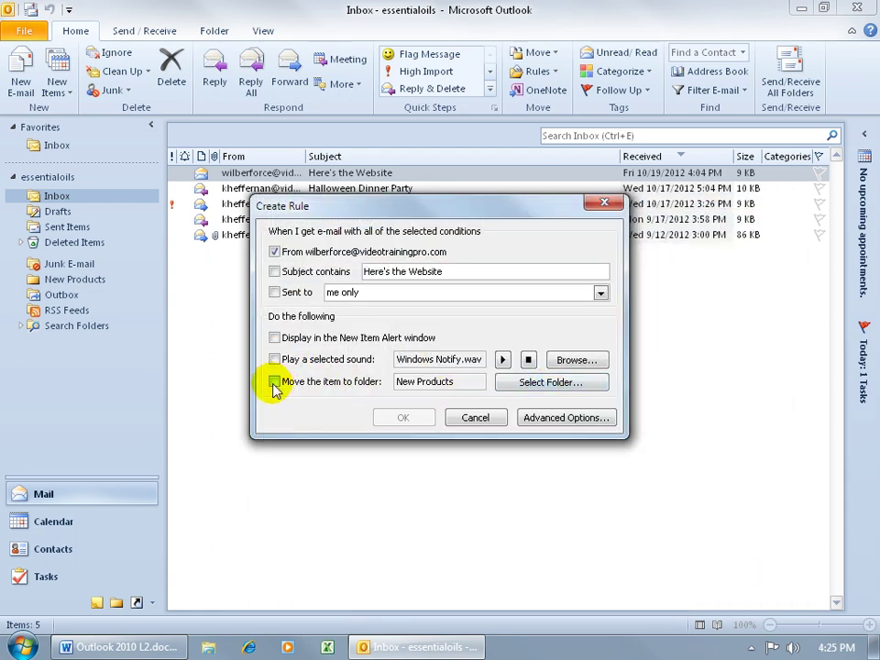
# - Add the move-to-folder action with New Products as the destination and save the rule
pyautogui.click(275, 384)
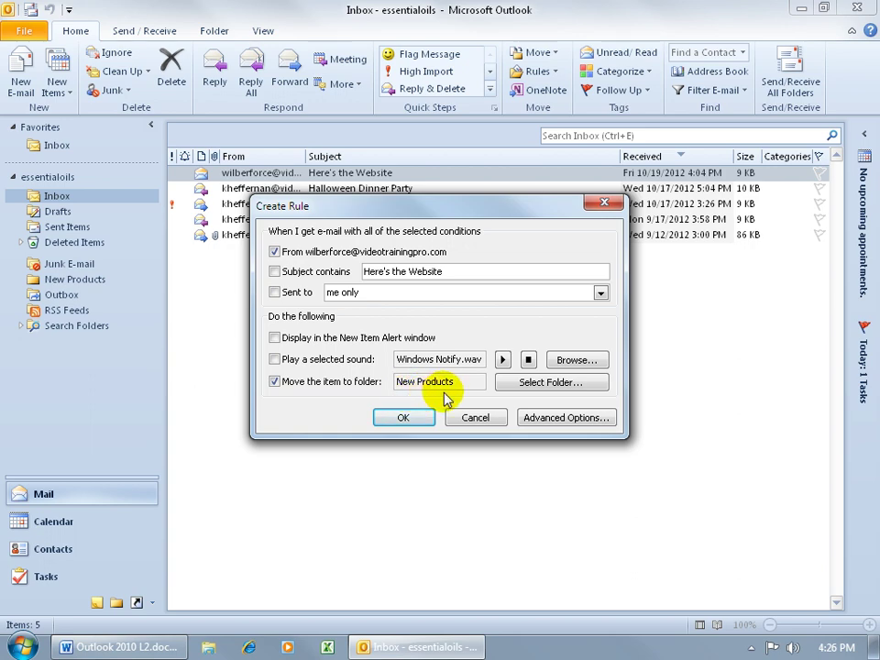
pyautogui.click(536, 383)
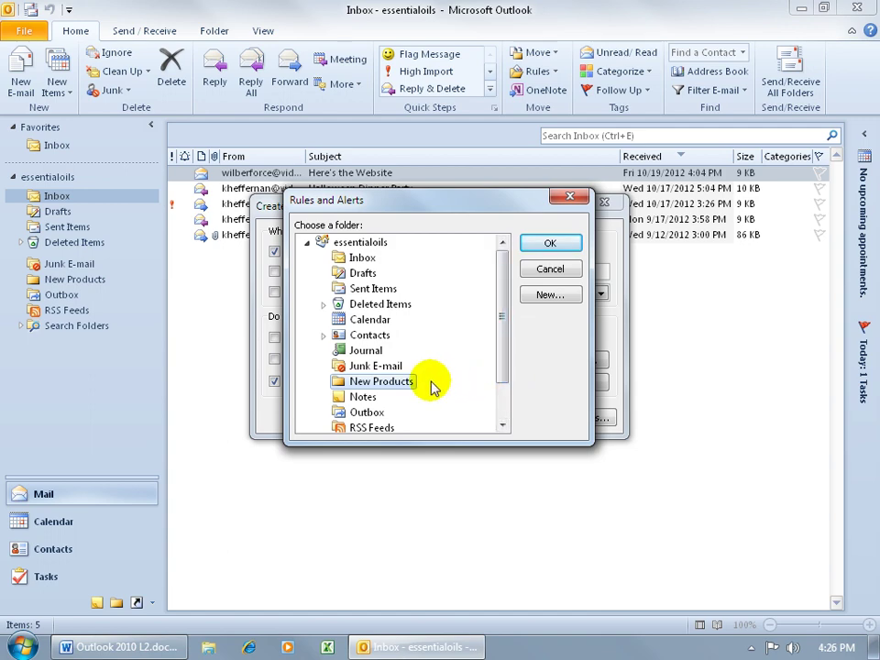
pyautogui.click(555, 272)
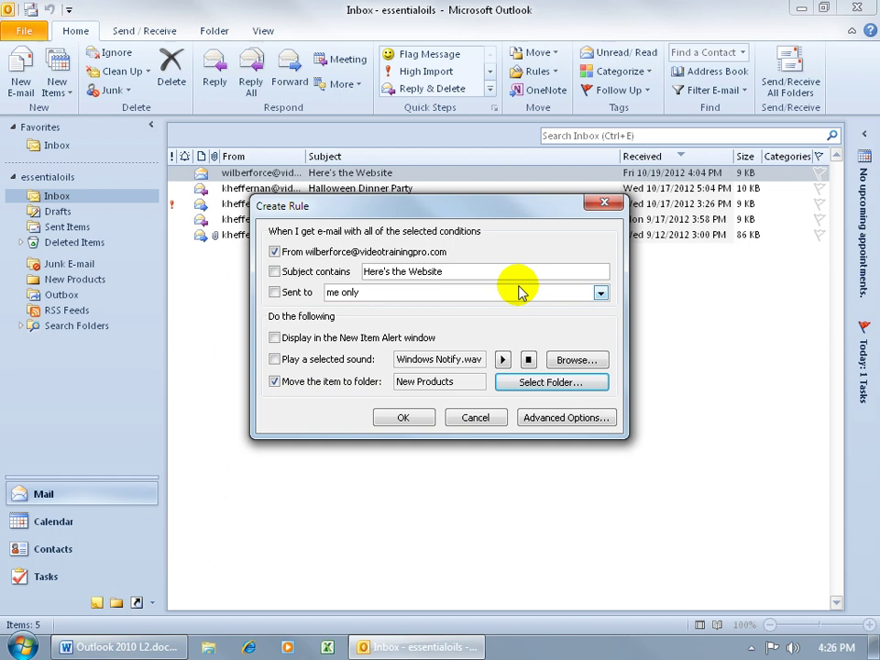
pyautogui.click(403, 417)
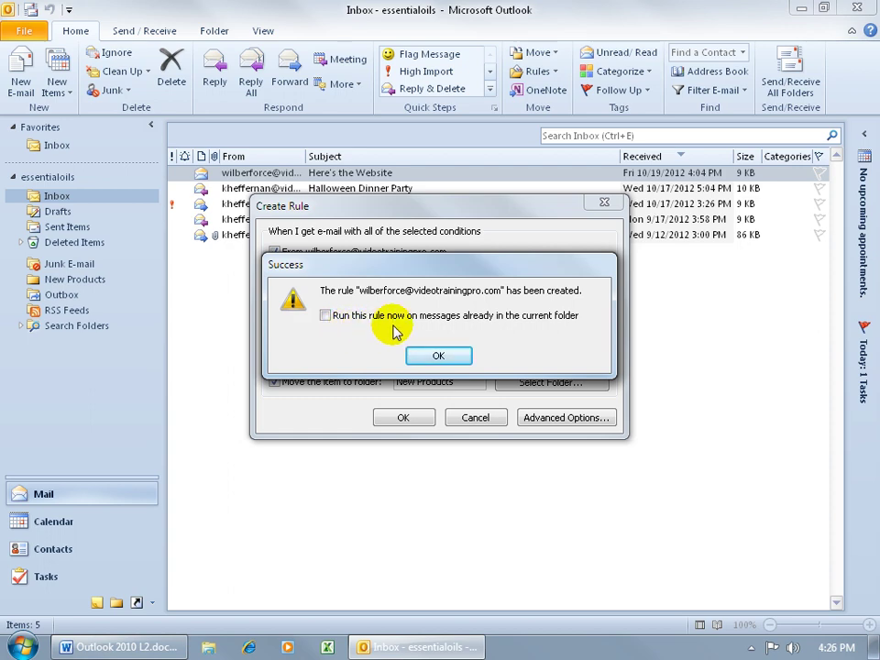
# - Run the rule on existing Inbox messages, then view New Products with its three messages
pyautogui.click(326, 316)
pyautogui.click(431, 355)
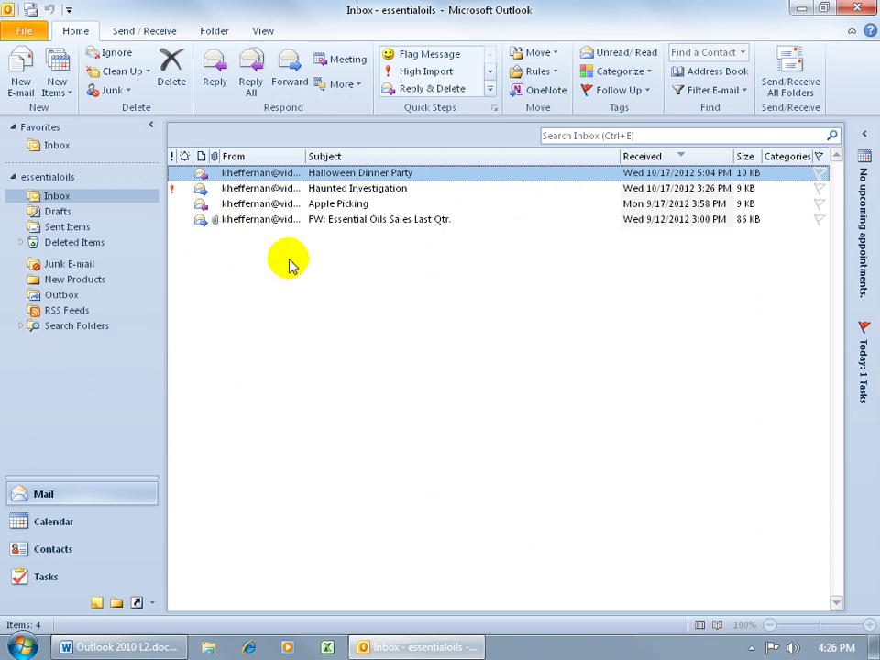
pyautogui.click(91, 280)
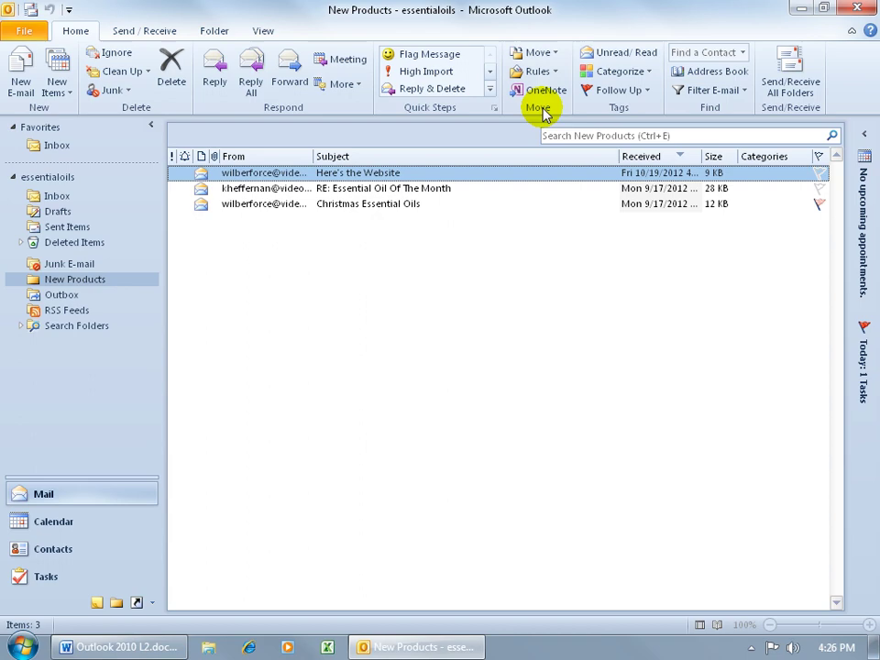
# - In Manage Rules & Alerts, open the sender-to-New Products rule in the Rules Wizard
pyautogui.click(555, 74)
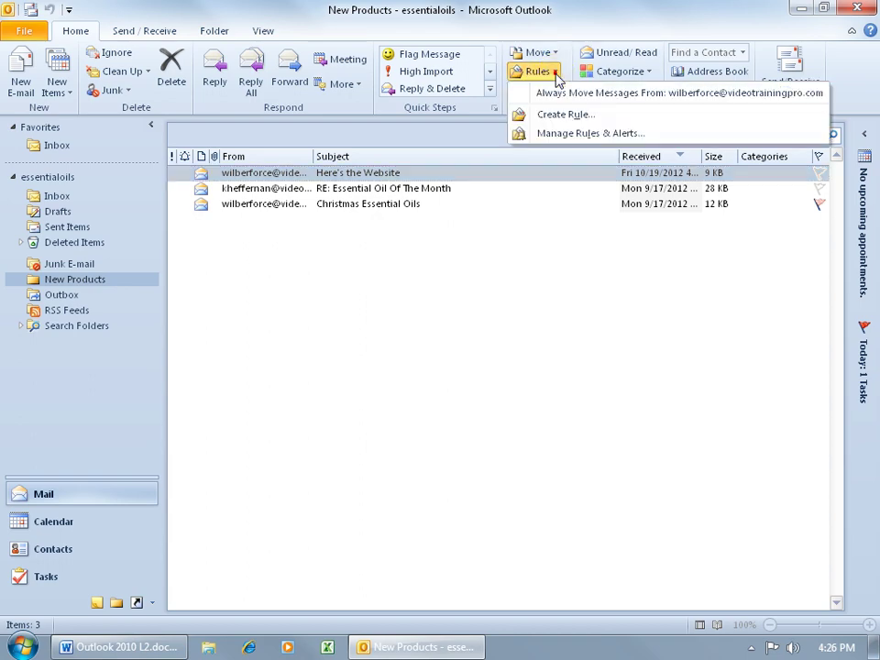
pyautogui.click(578, 134)
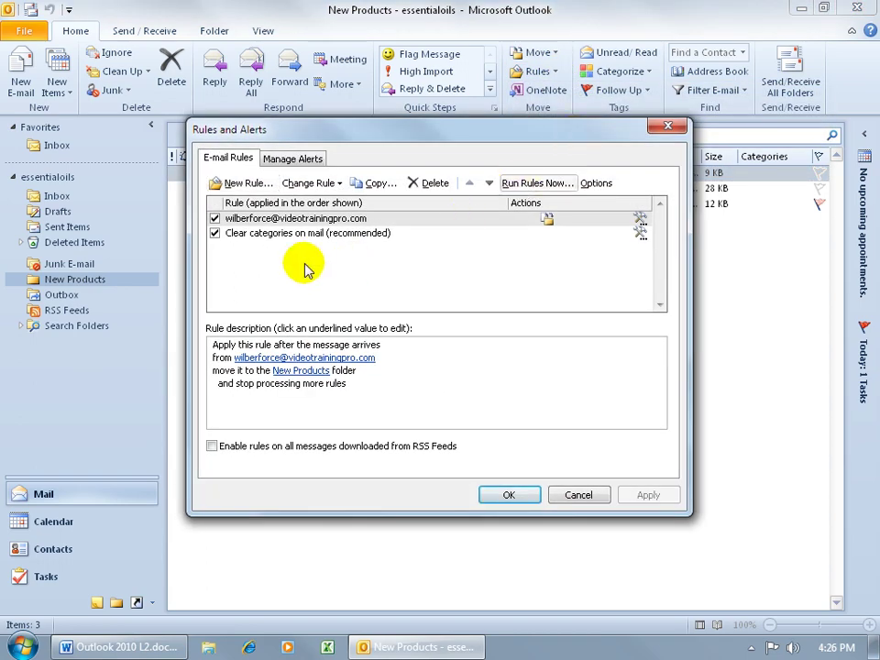
pyautogui.click(276, 236)
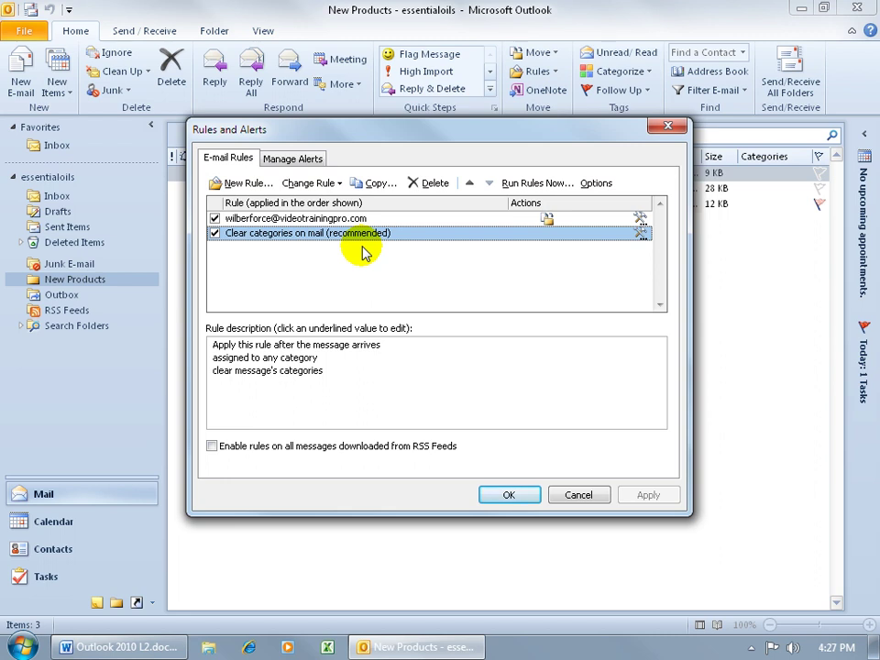
pyautogui.click(312, 219)
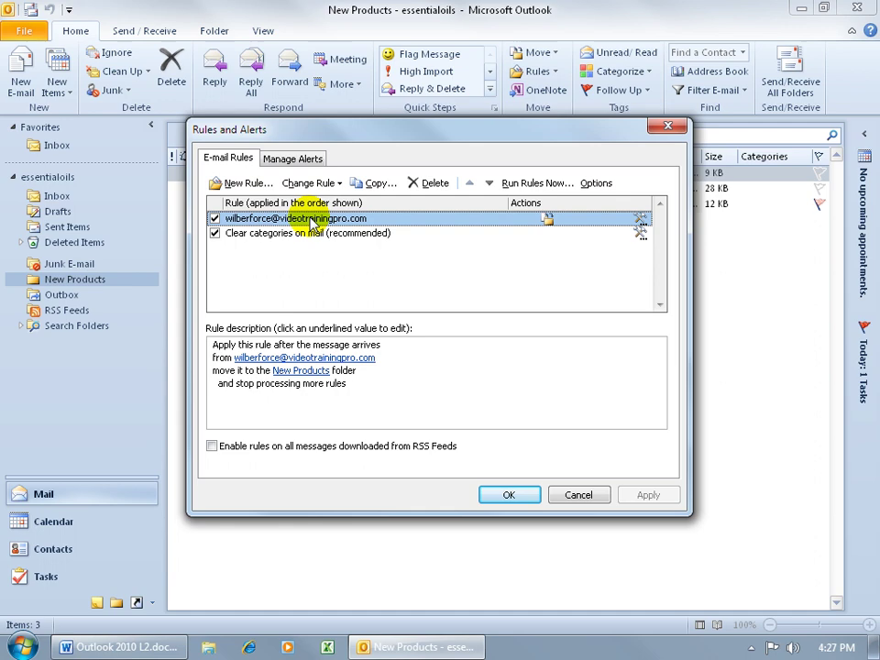
pyautogui.doubleClick(313, 219)
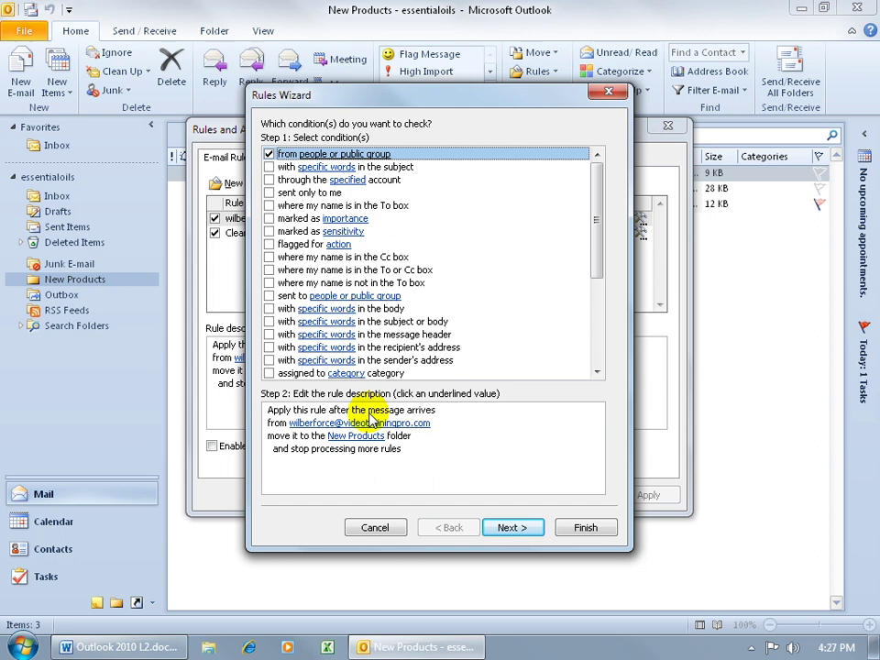
# - Review the rule's sender and New Products destination, then exit the wizard discarding edits
pyautogui.click(353, 424)
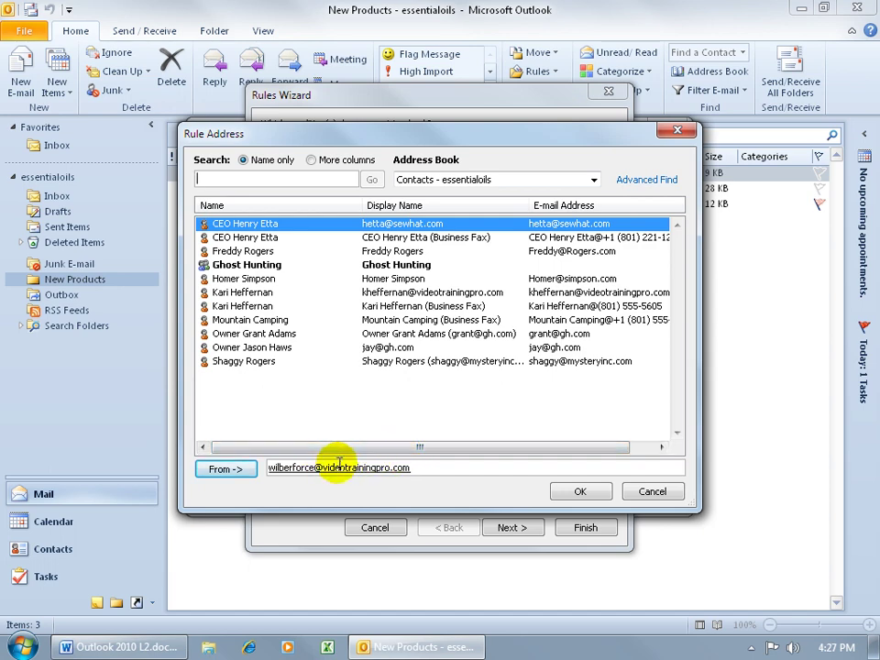
pyautogui.click(652, 491)
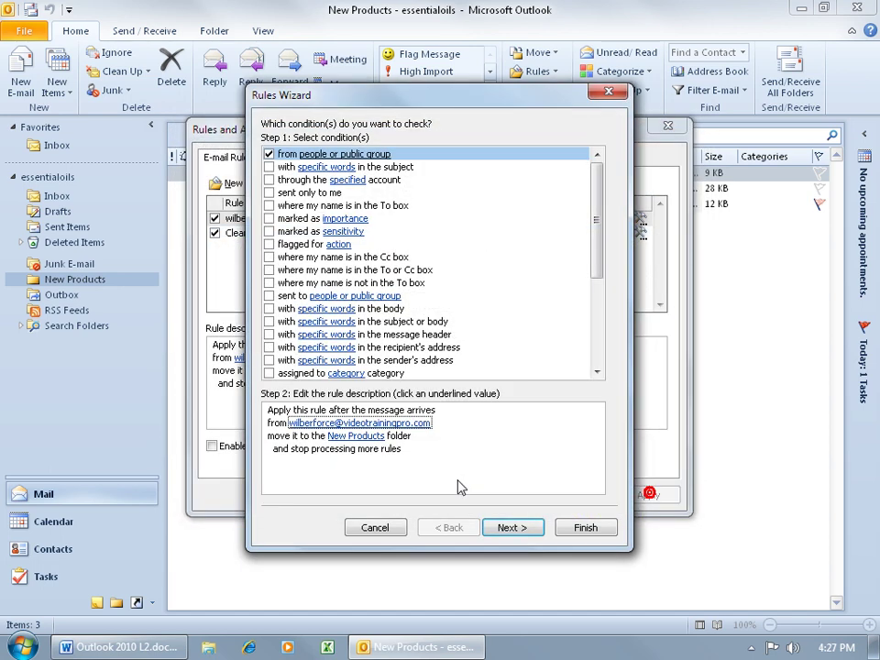
pyautogui.click(364, 438)
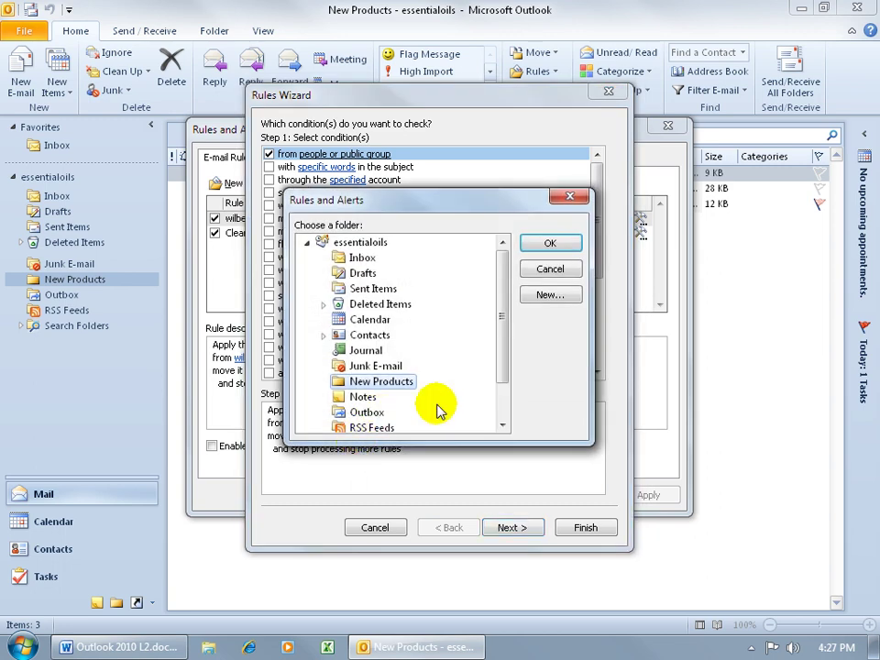
pyautogui.click(568, 273)
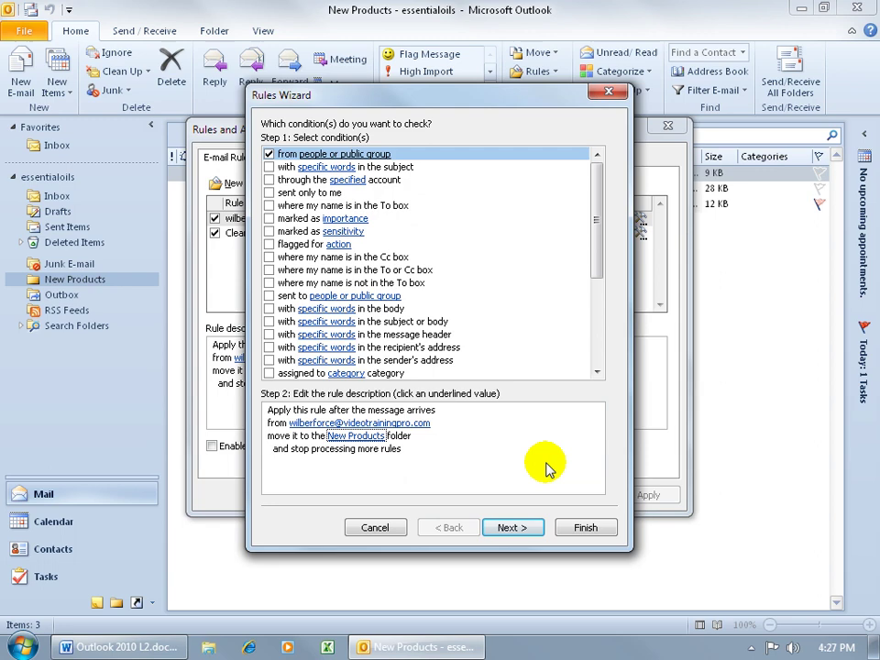
pyautogui.click(394, 526)
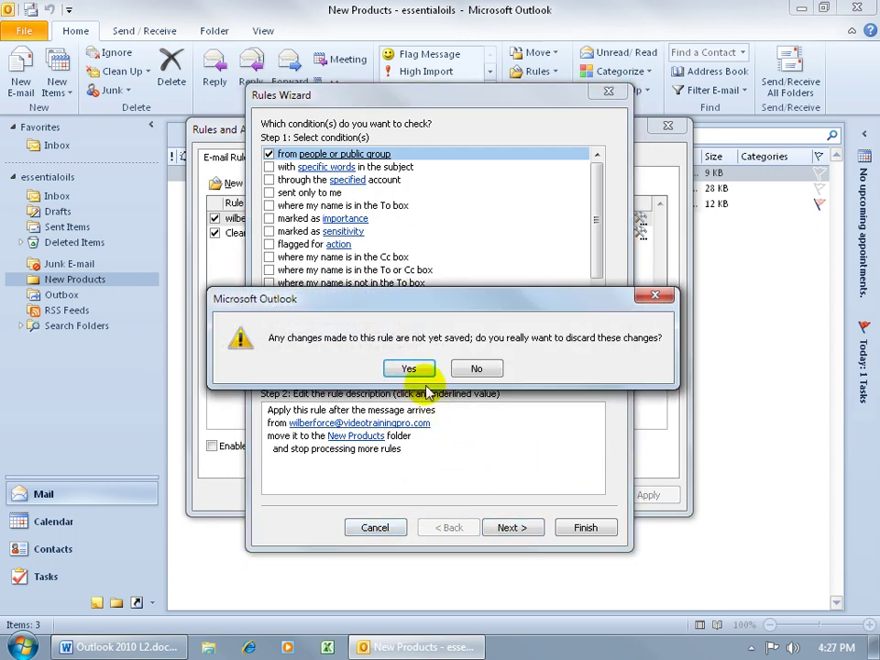
pyautogui.click(409, 369)
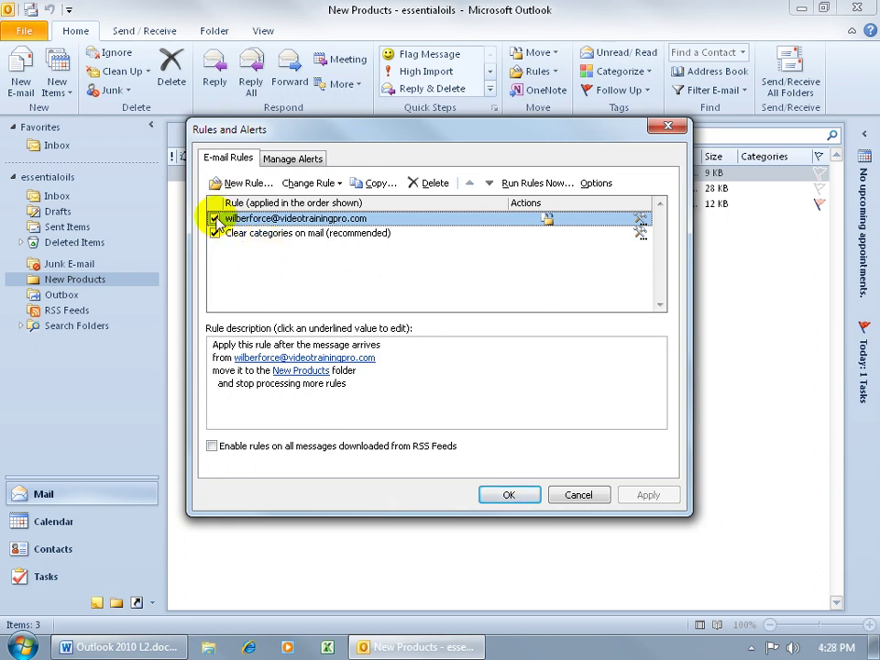
pyautogui.click(215, 219)
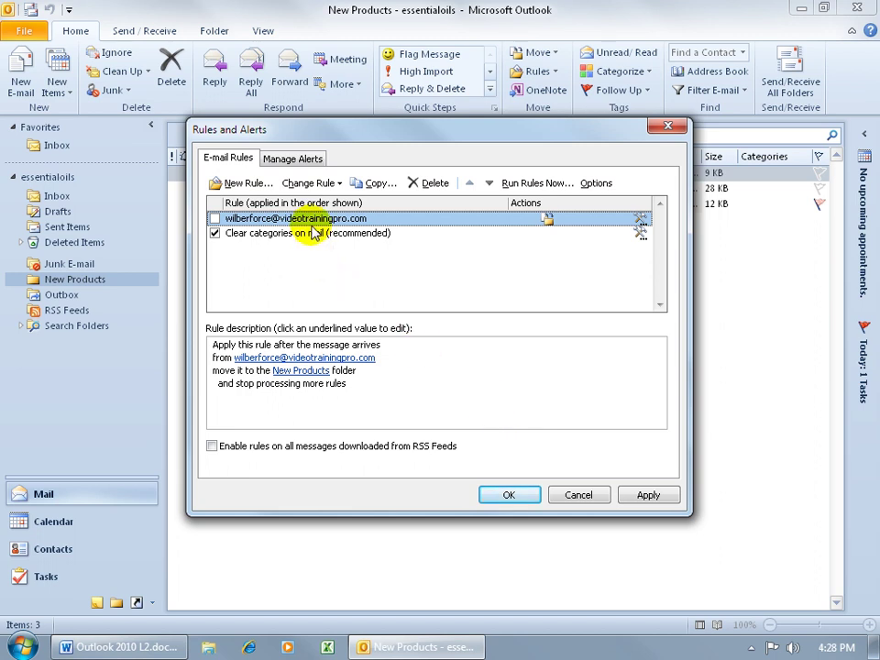
pyautogui.click(429, 186)
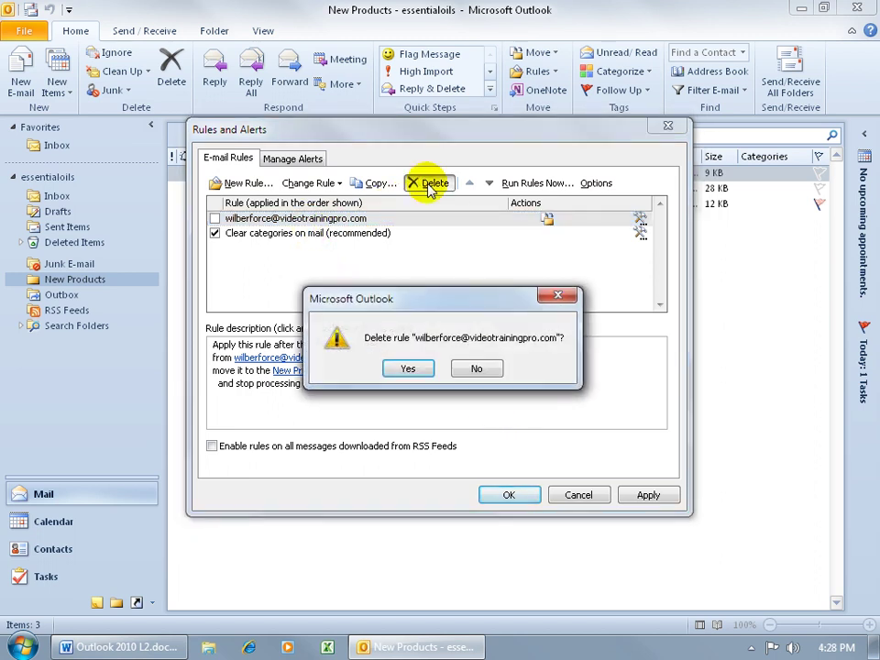
pyautogui.click(408, 369)
pyautogui.click(645, 497)
pyautogui.click(512, 496)
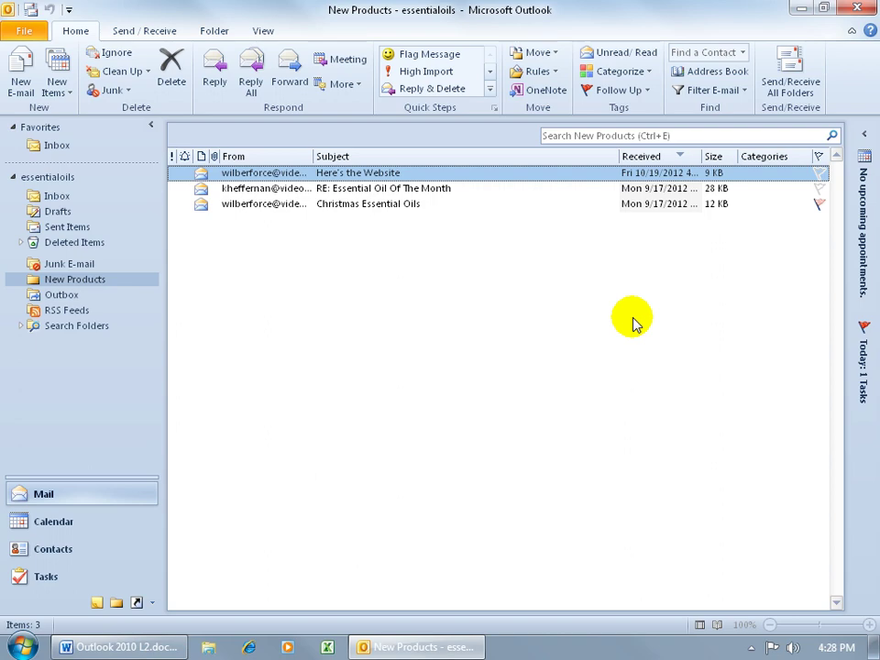
# - Start a new rule from 'Here's the Website' using Advanced Options in the Rules Wizard
pyautogui.click(548, 70)
pyautogui.click(564, 114)
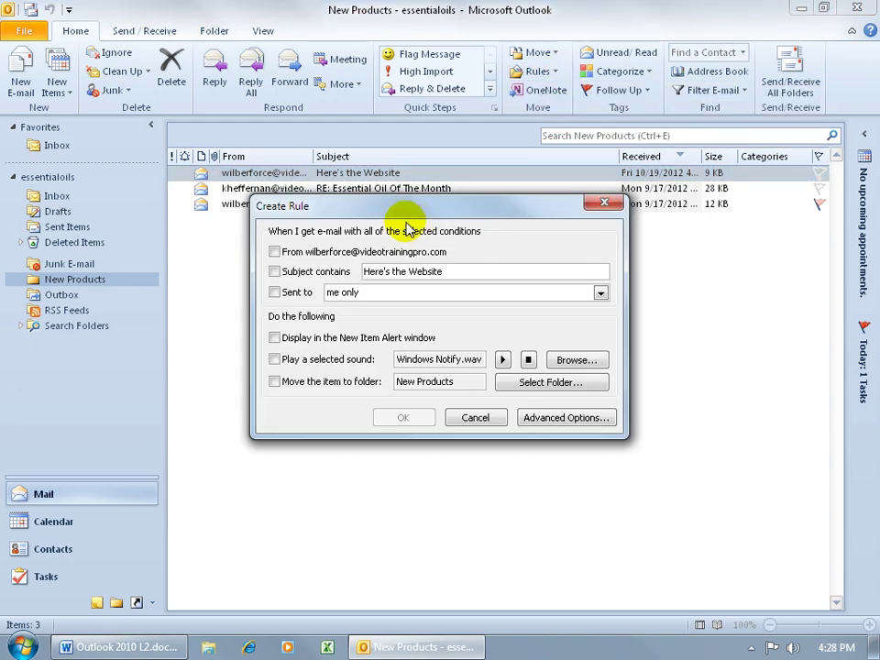
pyautogui.click(569, 418)
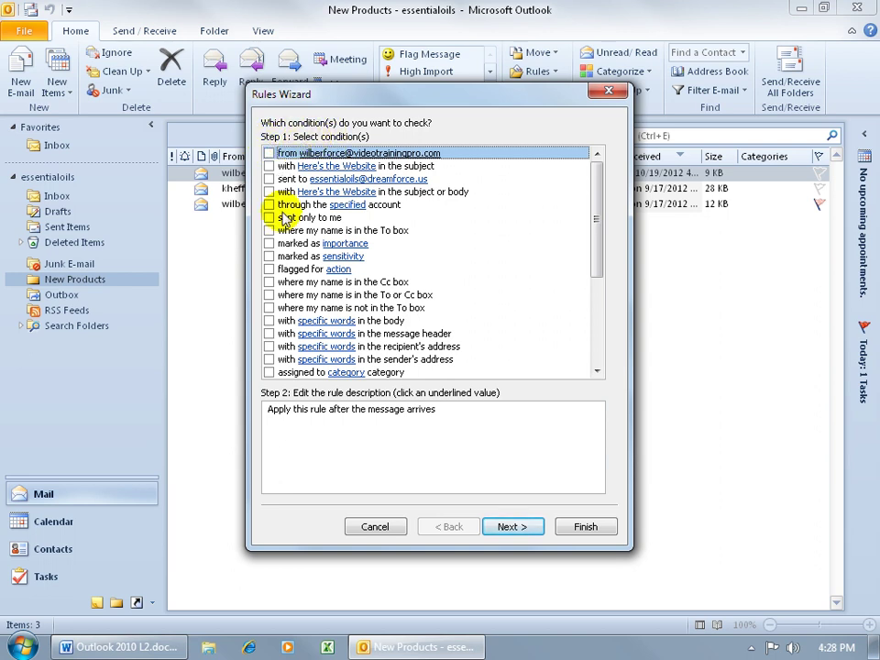
# - Tick the 'from' condition and replace its sender with a different address-book contact
pyautogui.click(269, 153)
pyautogui.click(348, 425)
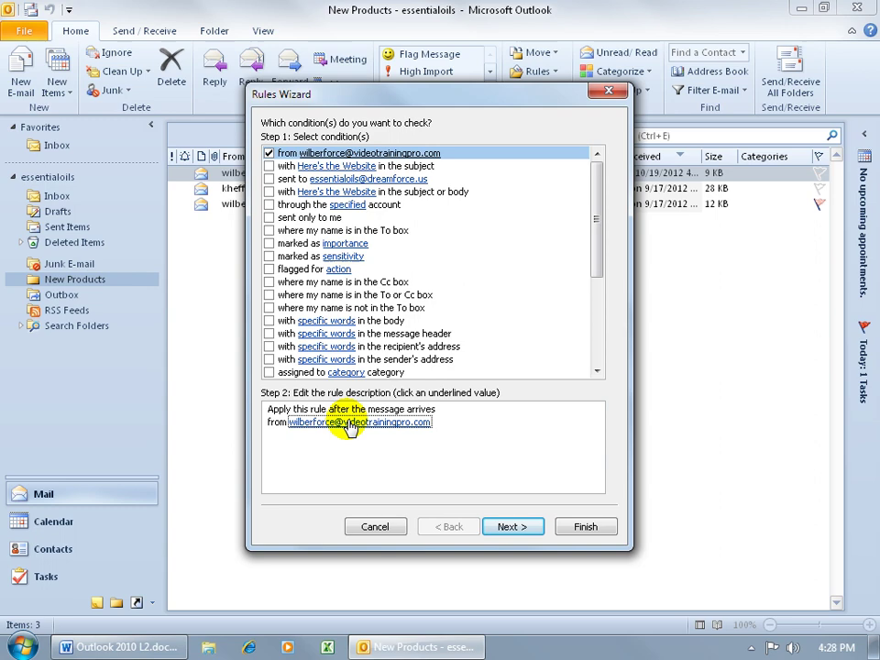
pyautogui.click(348, 423)
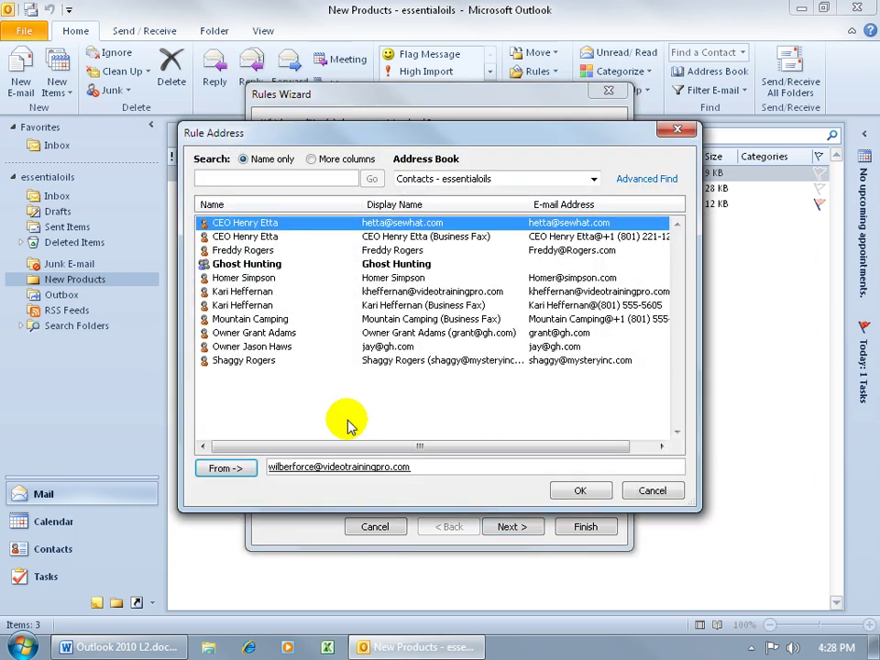
pyautogui.doubleClick(446, 467)
pyautogui.press('Delete')
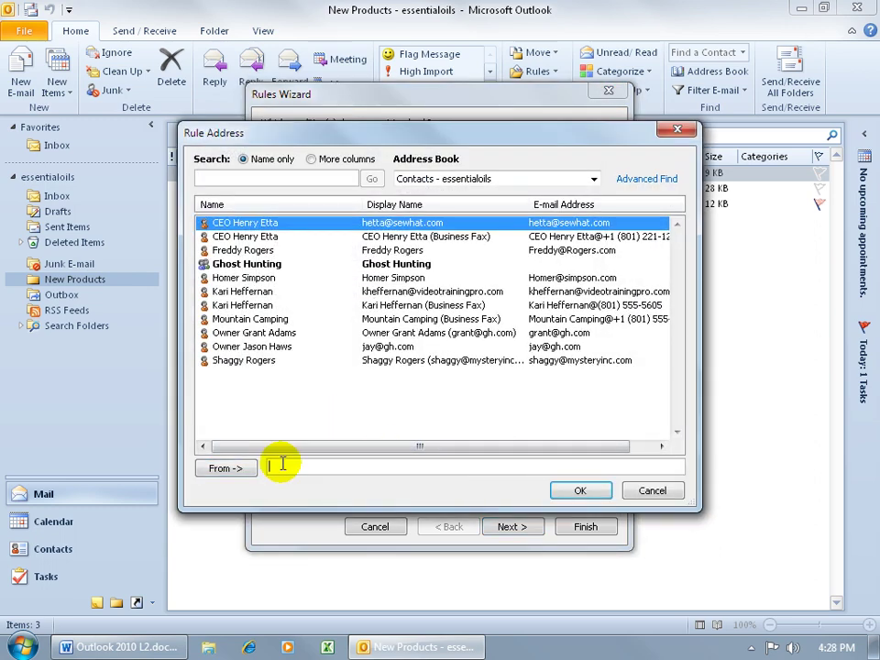
pyautogui.click(315, 290)
pyautogui.doubleClick(314, 291)
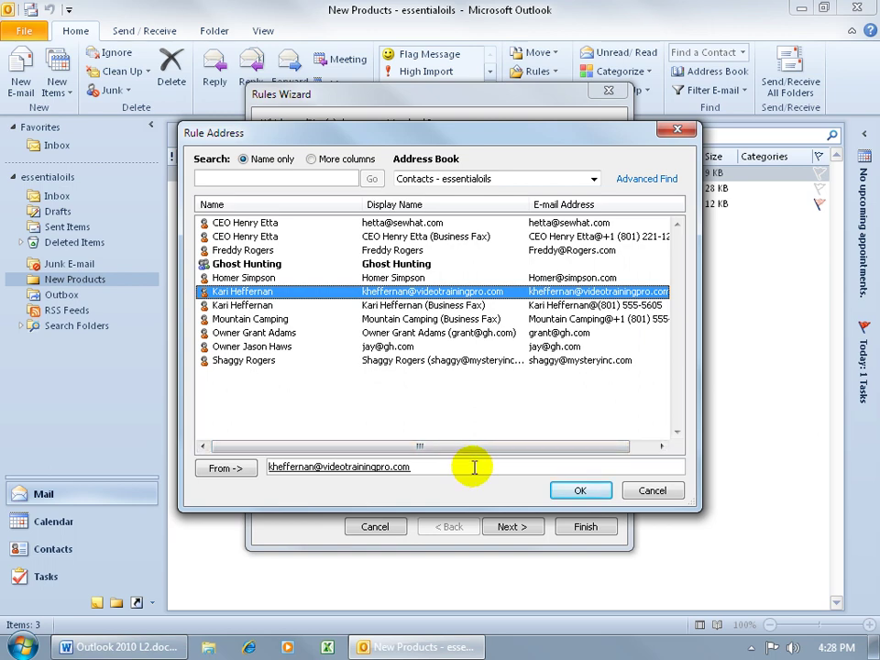
pyautogui.click(579, 491)
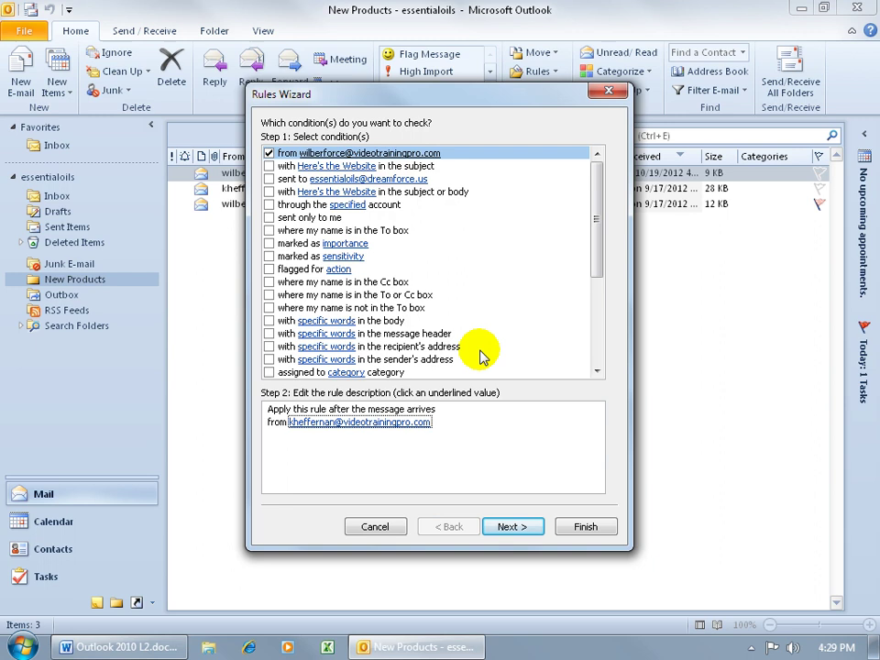
# - Use the 'with specific words in the subject' condition instead of subject-or-body words
pyautogui.click(269, 192)
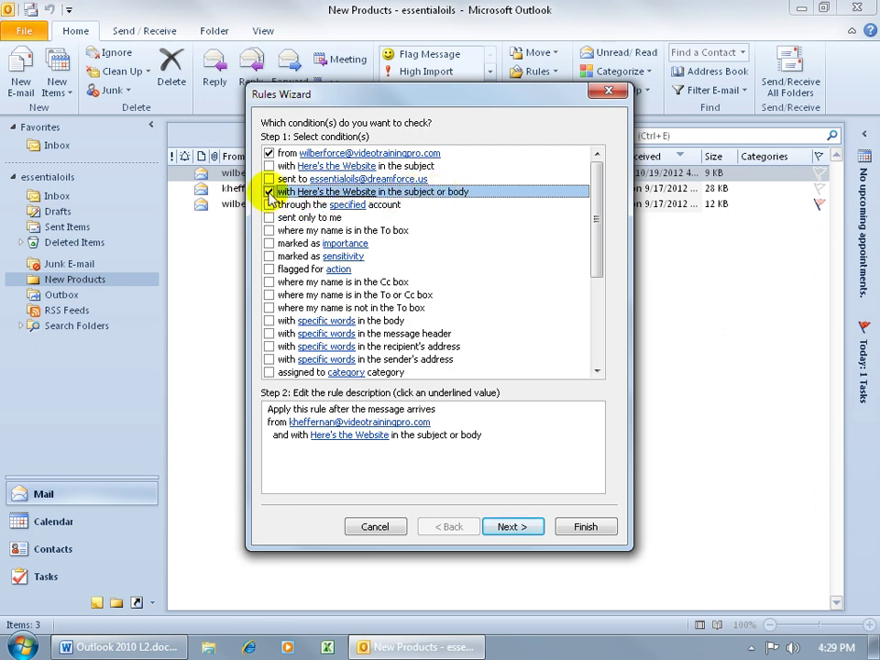
pyautogui.click(269, 191)
pyautogui.click(268, 166)
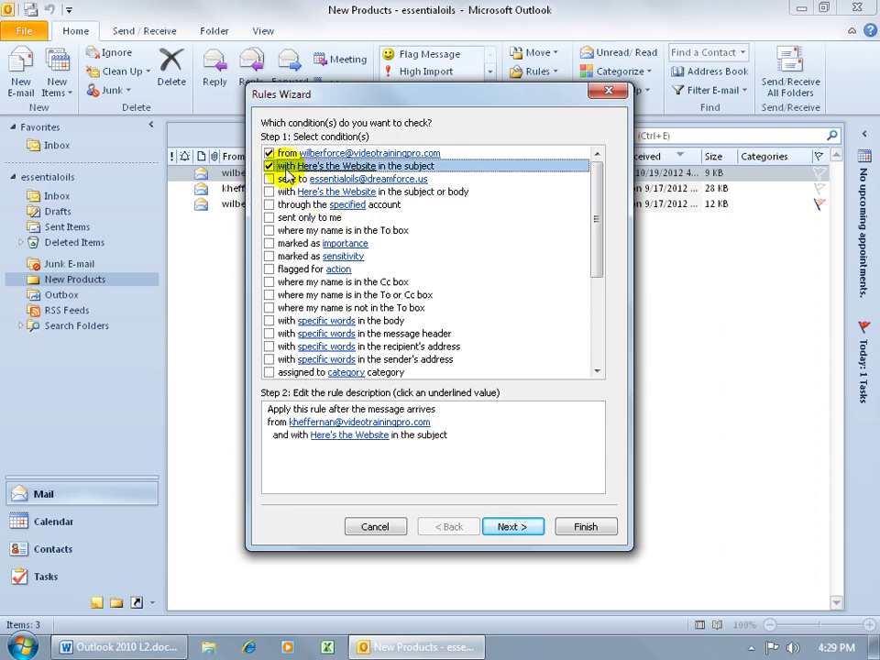
# - Replace the subject words 'Here's the Website' with 'New Product' and continue to actions
pyautogui.click(357, 447)
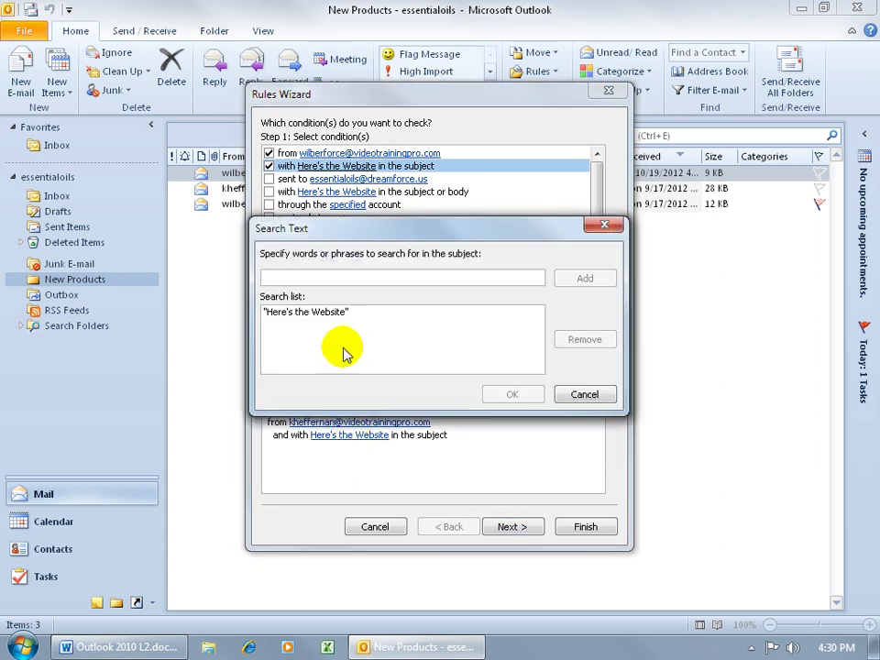
pyautogui.click(339, 312)
pyautogui.click(588, 342)
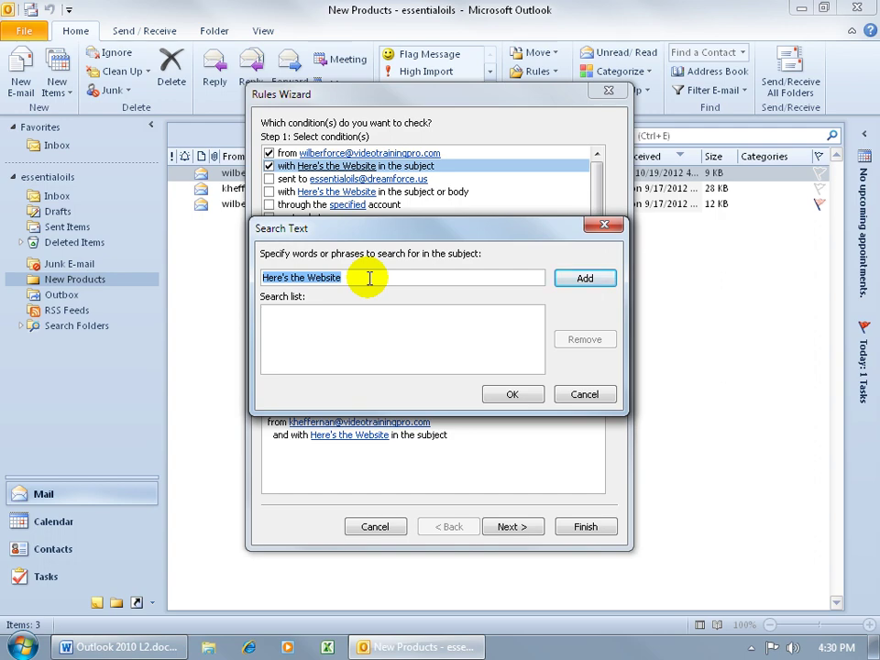
pyautogui.write('New Product')
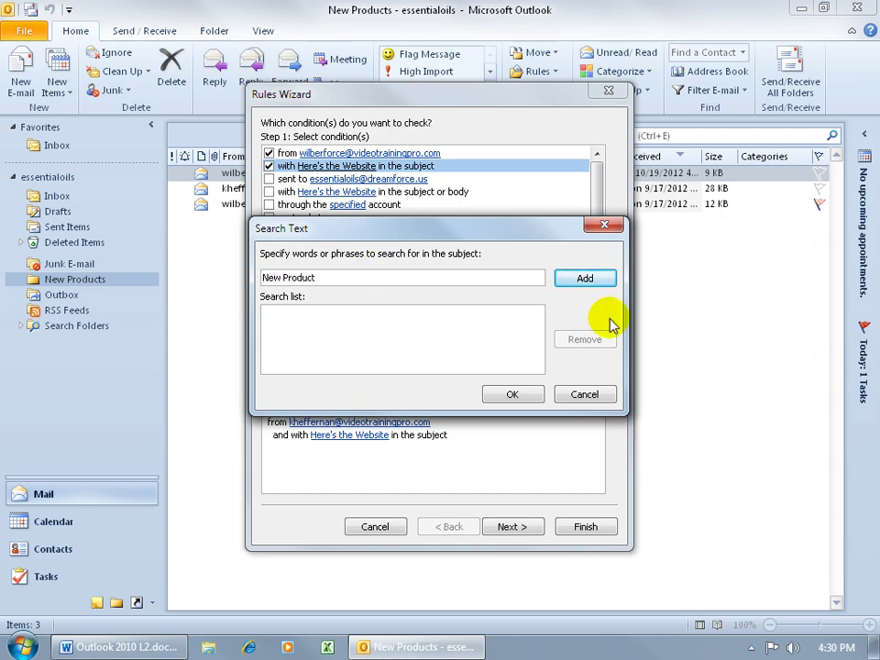
pyautogui.click(583, 278)
pyautogui.click(513, 394)
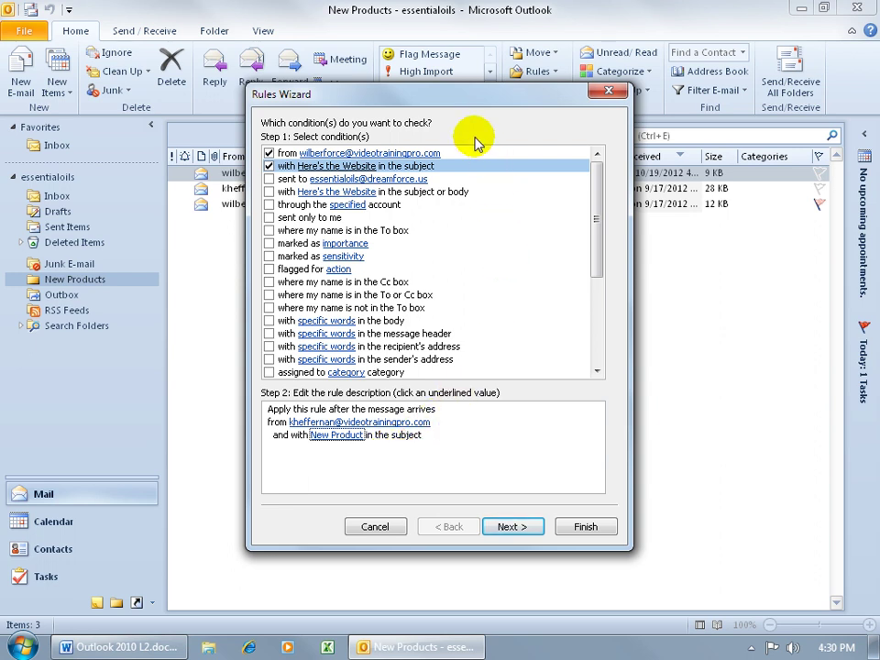
pyautogui.click(522, 527)
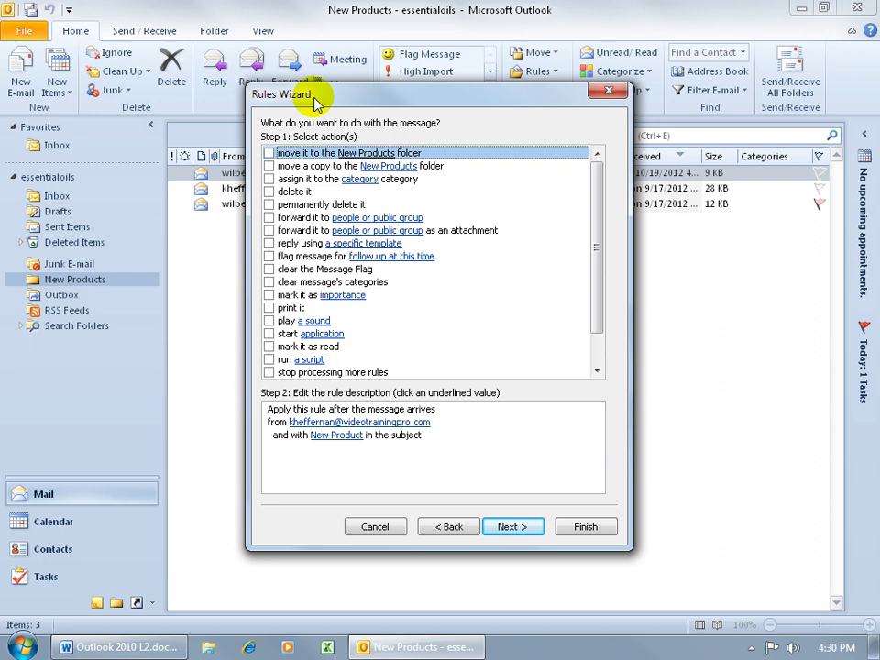
# - Tick 'move it to the specified folder' with New Products and advance to exceptions
pyautogui.click(269, 153)
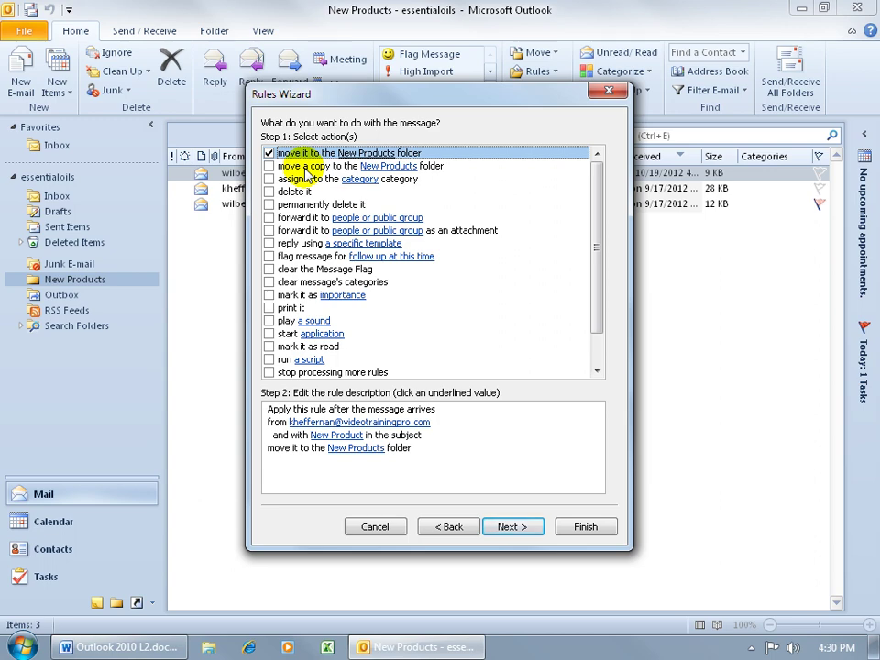
pyautogui.click(363, 449)
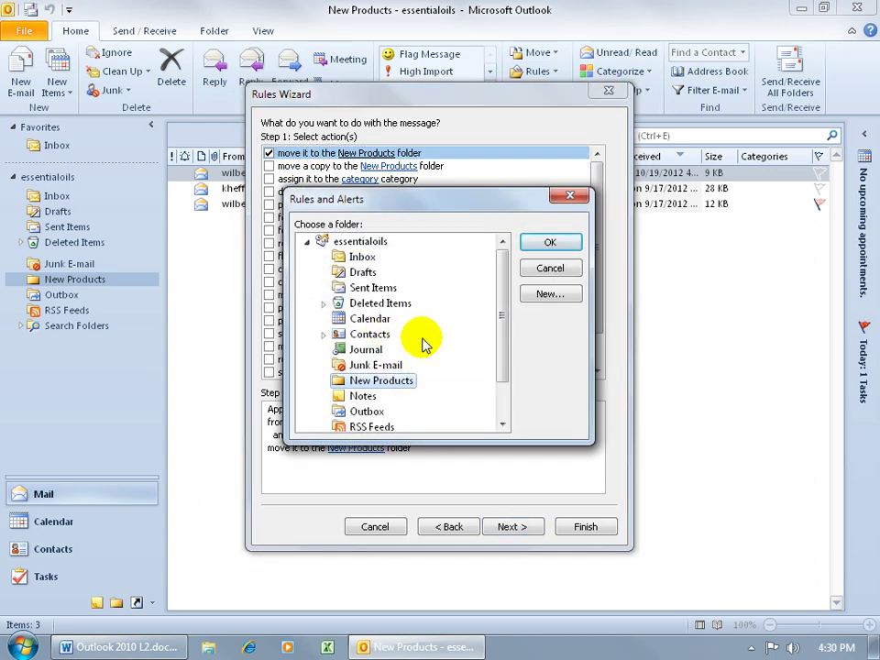
pyautogui.click(548, 268)
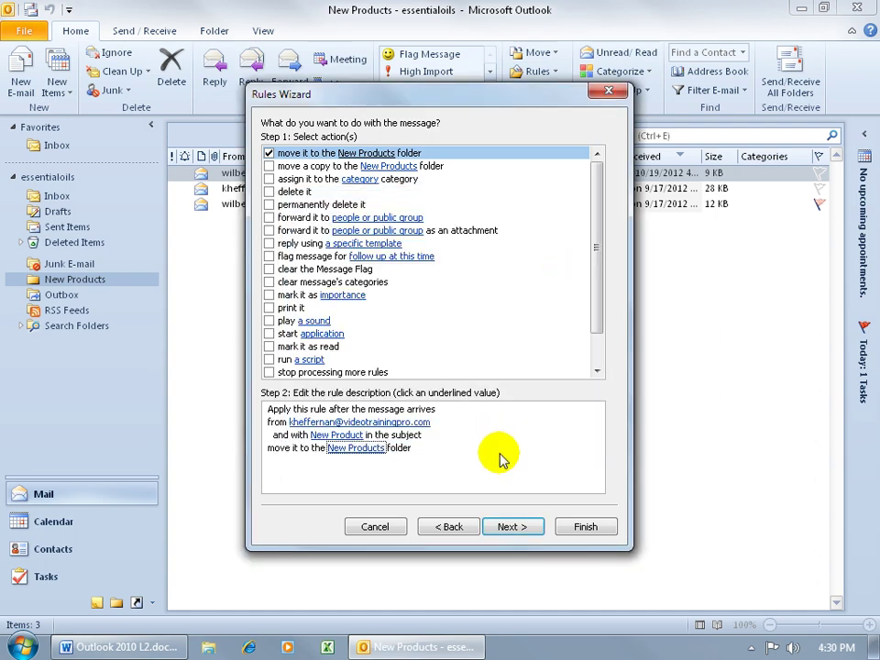
pyautogui.click(523, 527)
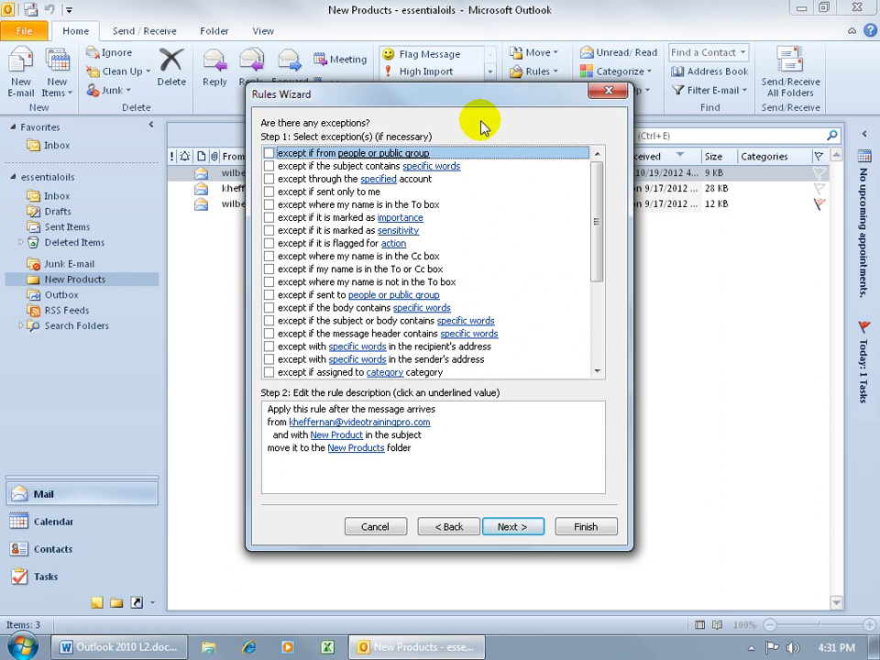
# - Add an exception for messages marked Low importance and advance to the finish step
pyautogui.click(269, 217)
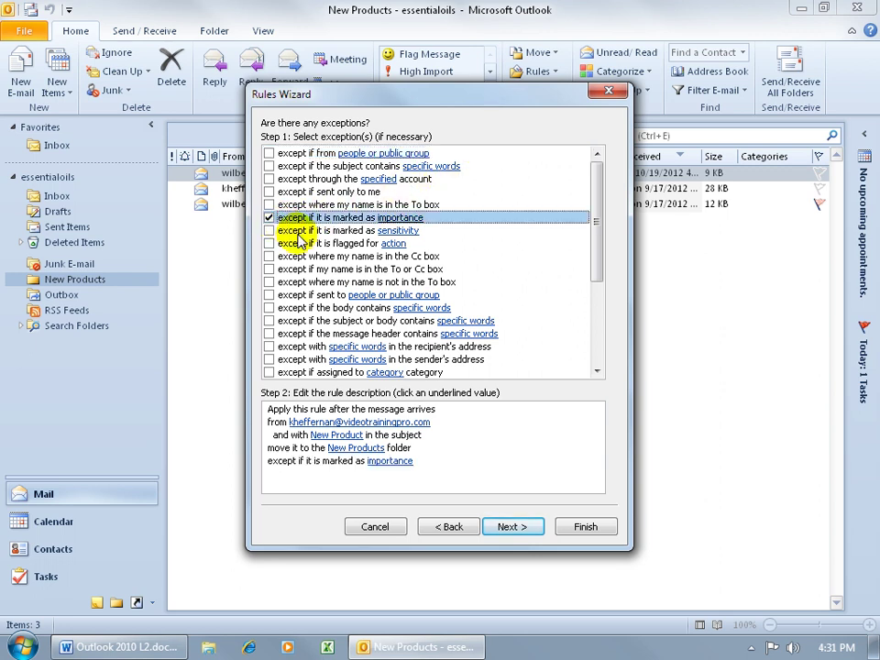
pyautogui.click(399, 463)
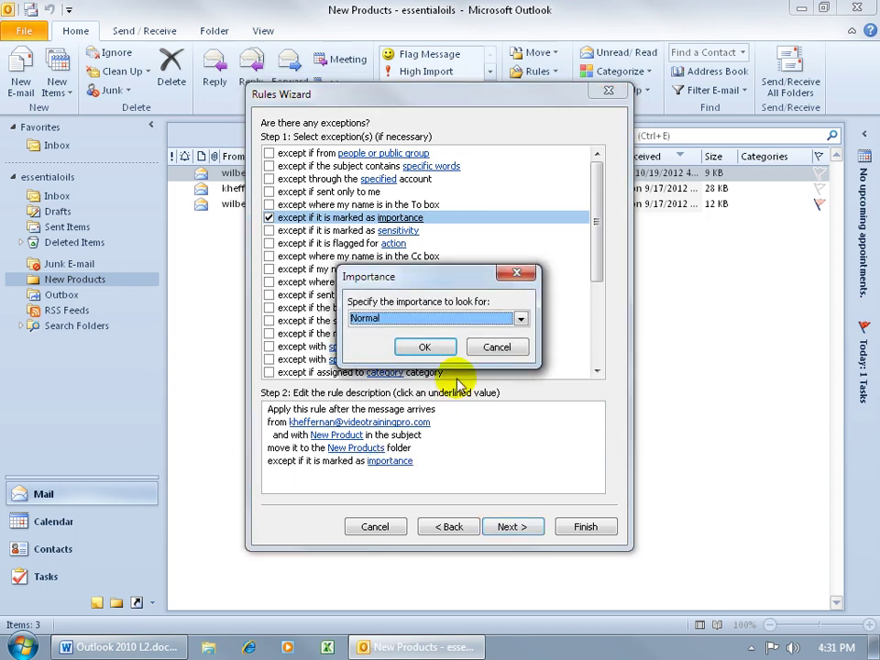
pyautogui.click(518, 318)
pyautogui.click(509, 335)
pyautogui.click(433, 346)
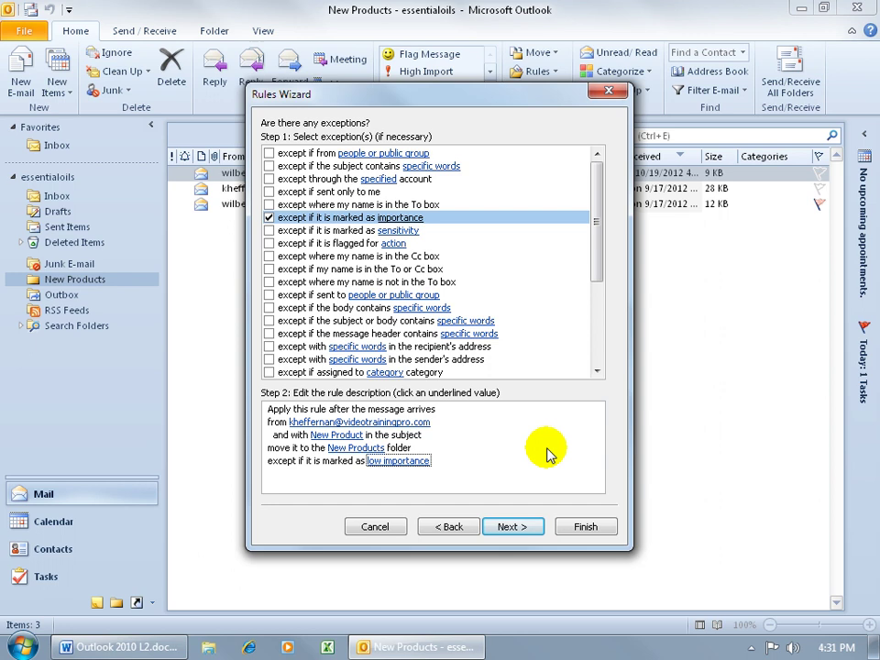
pyautogui.click(511, 528)
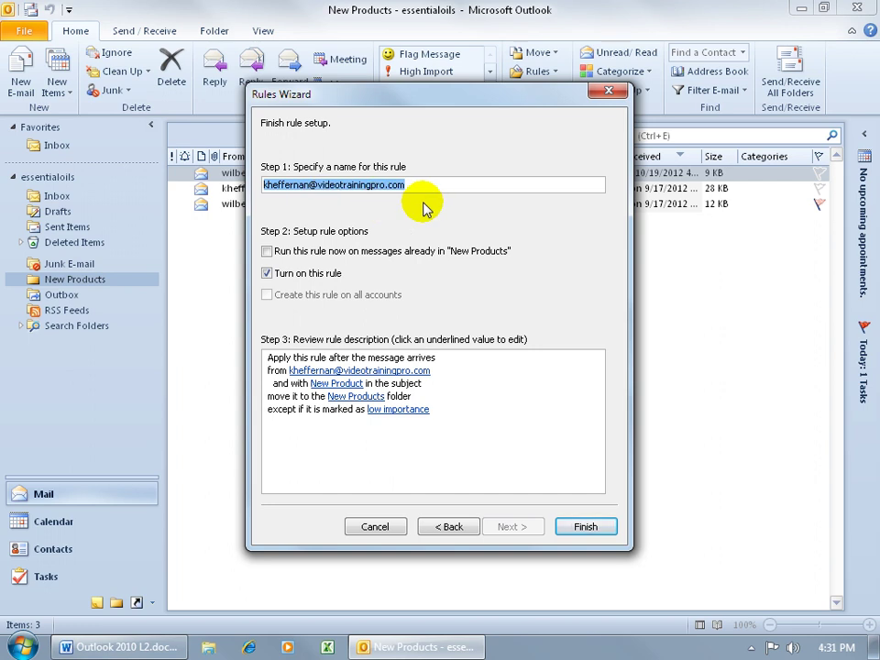
# - Name the rule after the contact and New Product, keep it turned on, and finish the wizard
pyautogui.write('Kari RE: New Product')
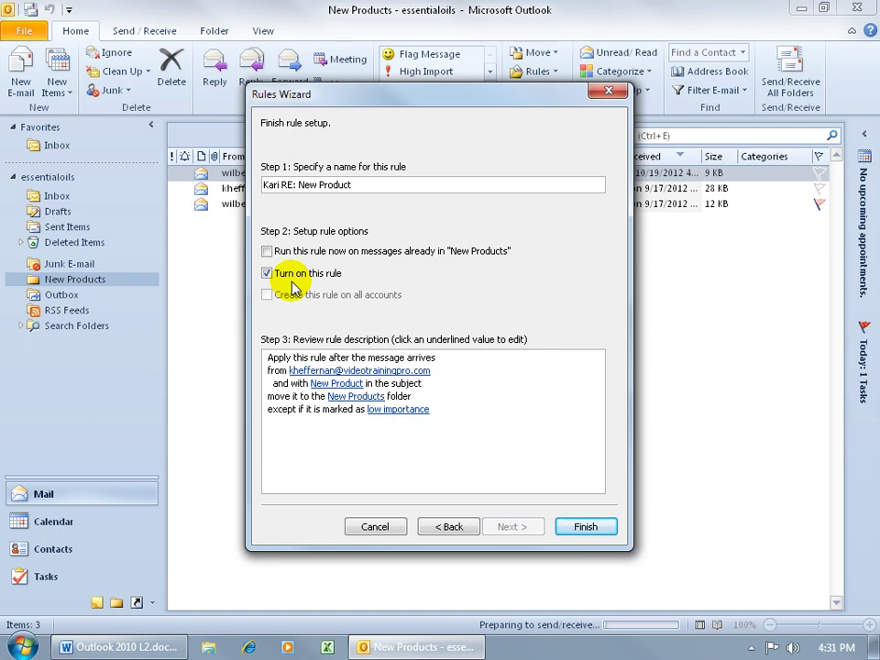
pyautogui.click(583, 523)
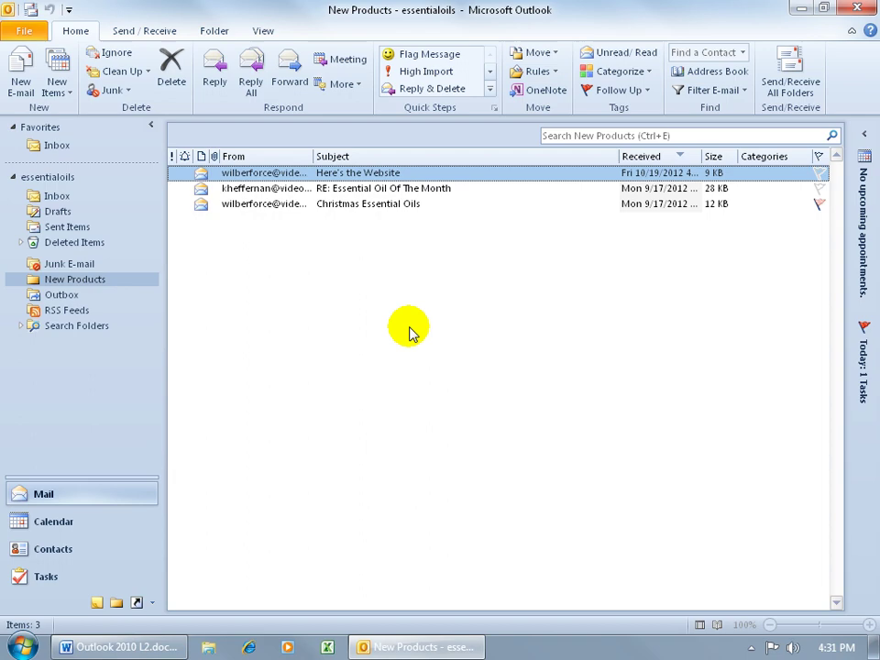
# - Send/receive all folders, then open and close 'New Product: See the latest' in New Products
pyautogui.click(780, 73)
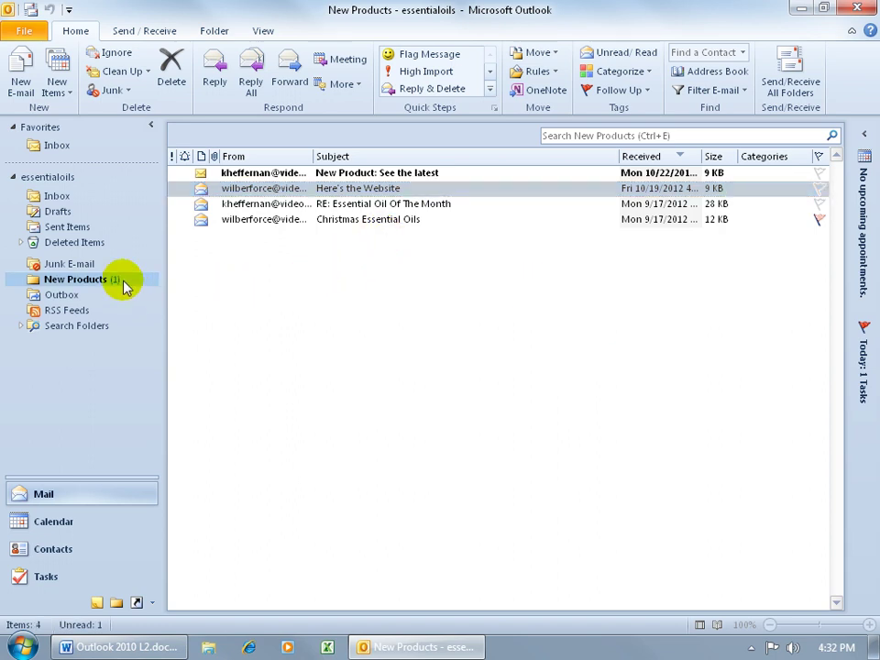
pyautogui.click(55, 196)
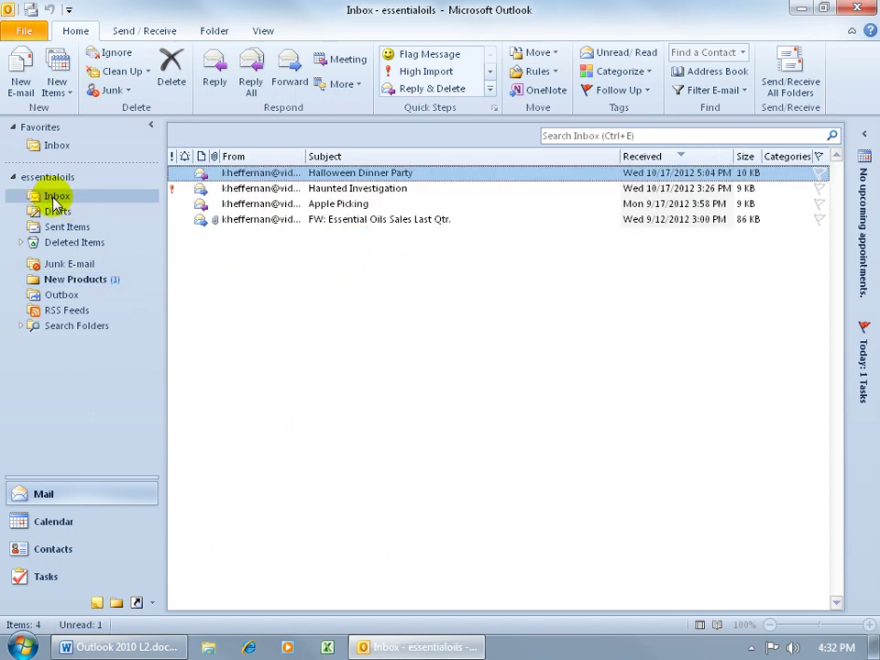
pyautogui.click(61, 278)
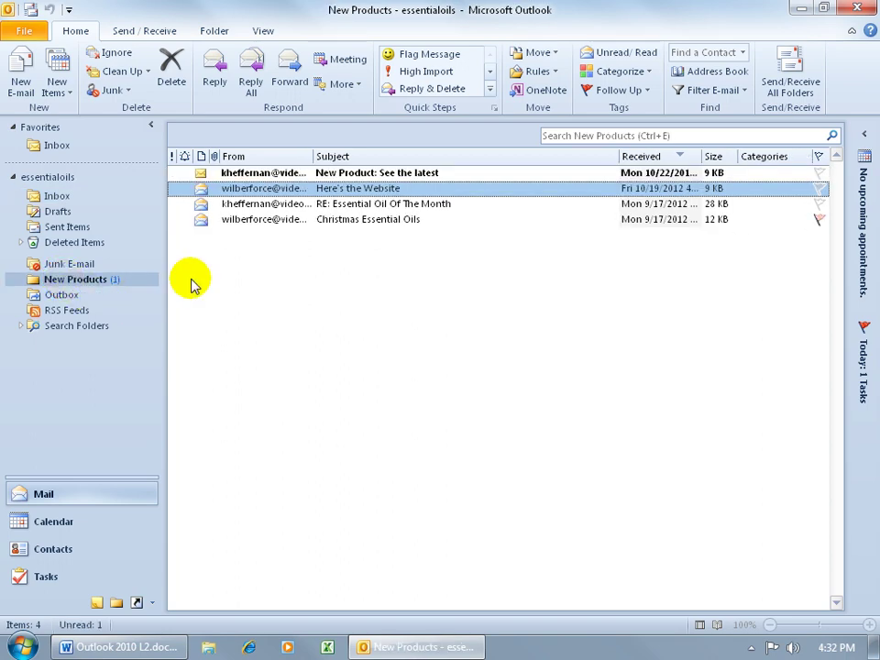
pyautogui.click(329, 172)
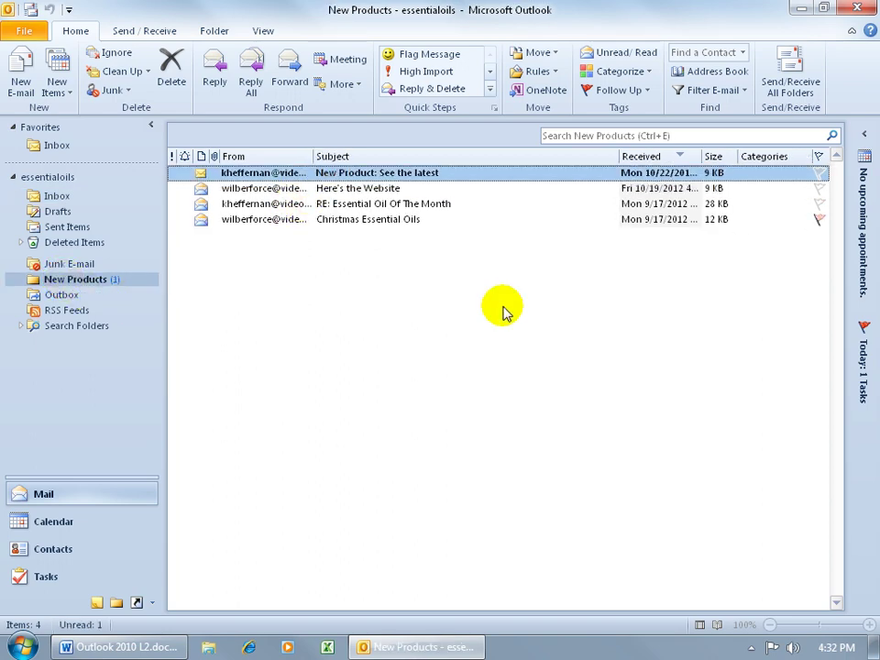
pyautogui.doubleClick(414, 172)
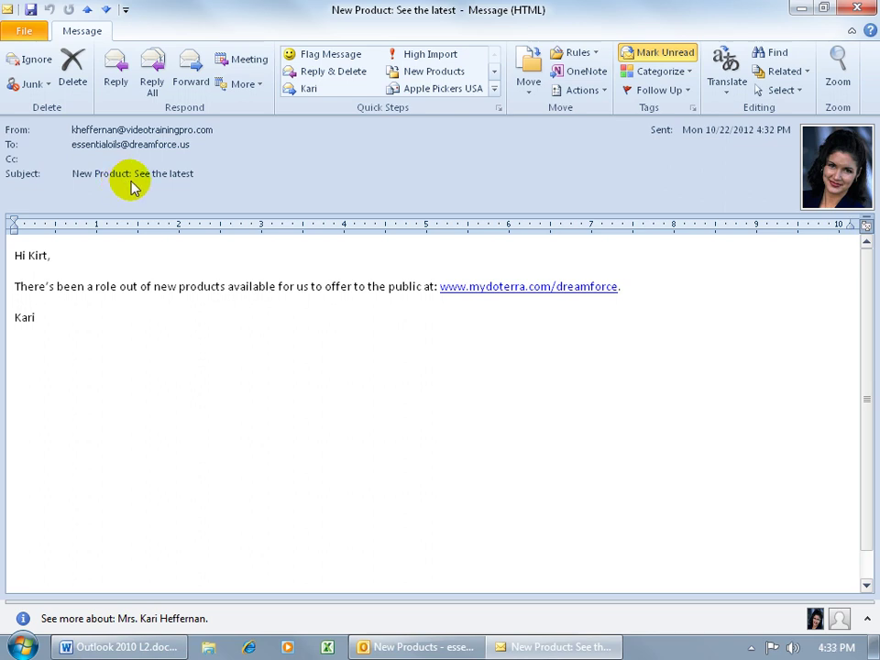
pyautogui.click(858, 9)
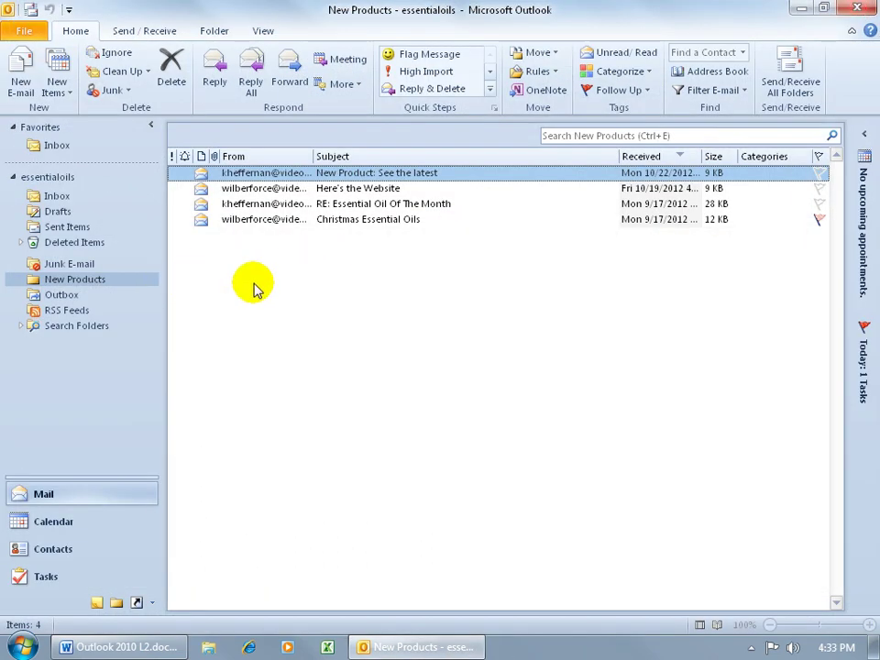
# - Untick the New Product rule, then send/receive so the new message lands in the Inbox
pyautogui.click(558, 71)
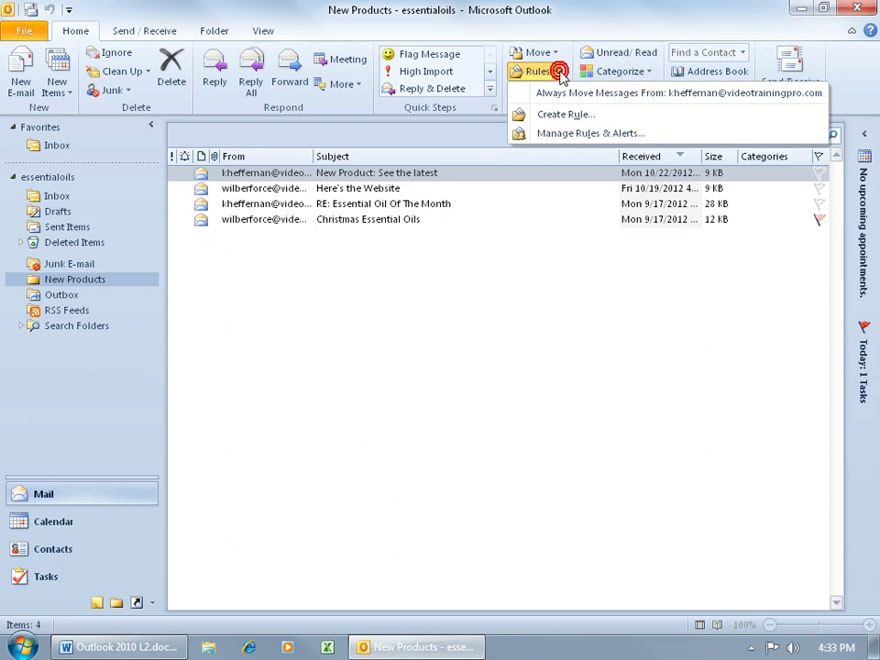
pyautogui.click(576, 133)
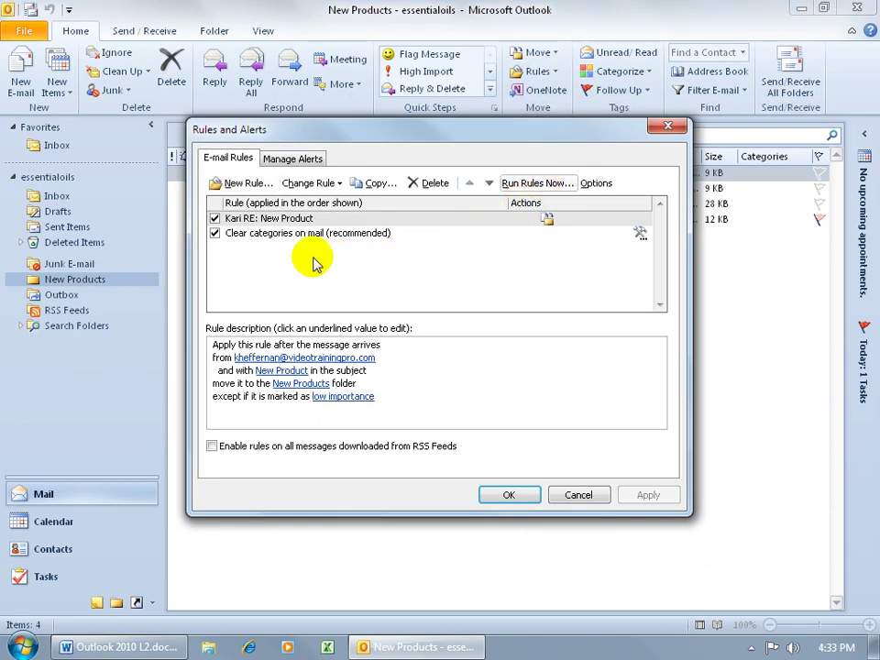
pyautogui.click(214, 218)
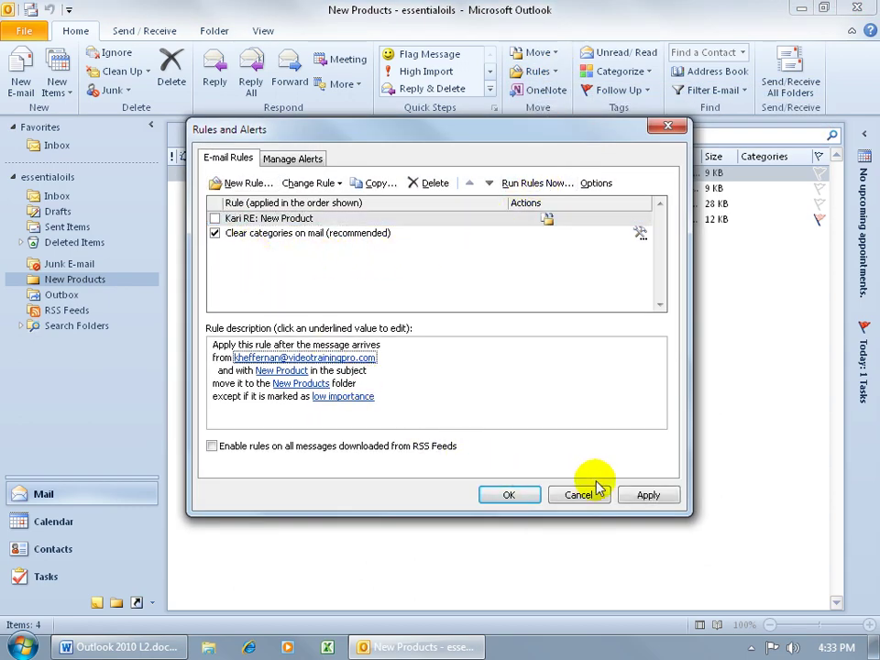
pyautogui.click(569, 495)
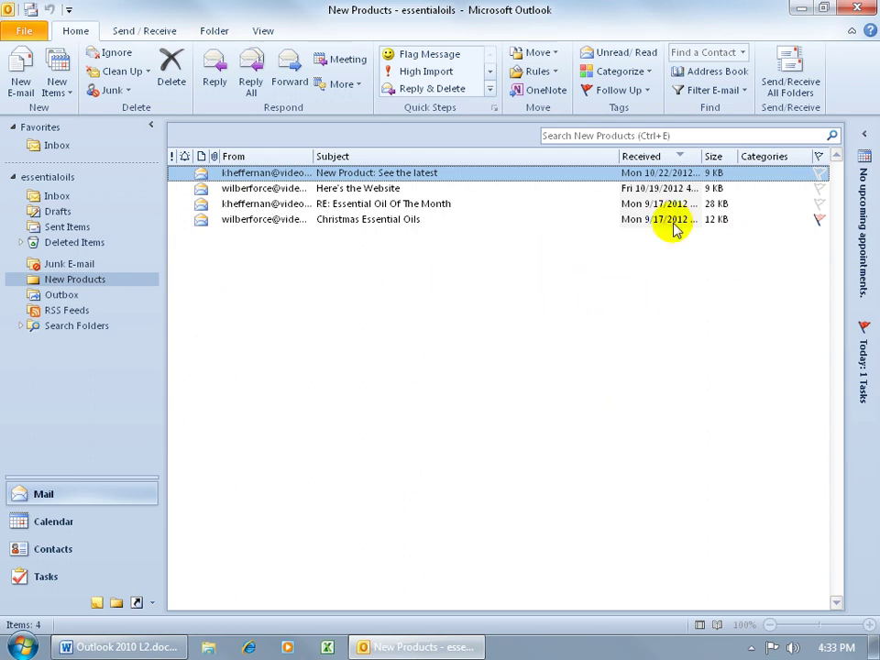
pyautogui.click(791, 74)
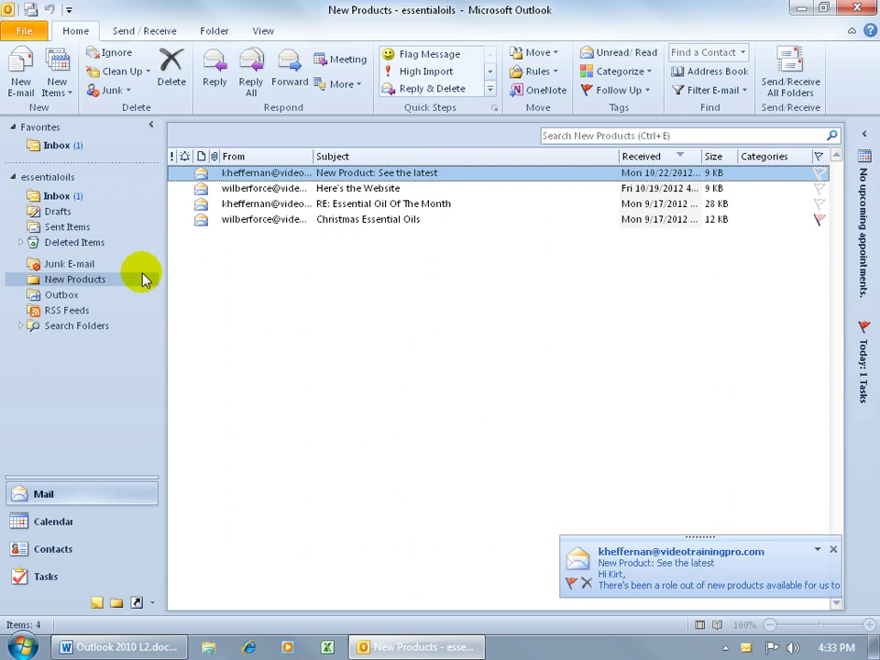
pyautogui.click(66, 196)
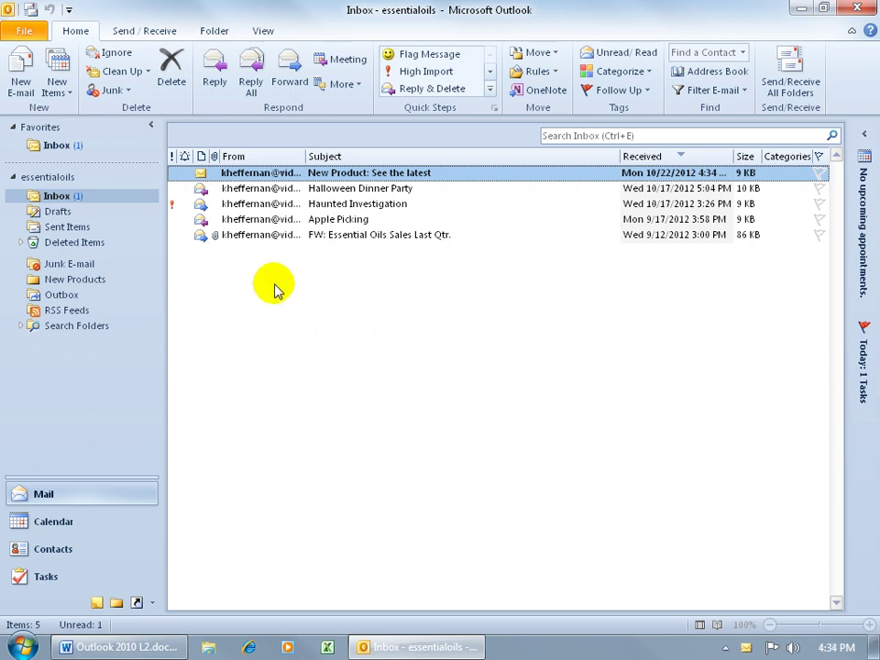
# - Open the New Product rule for editing and review its 'New Product' subject words without changing them
pyautogui.click(540, 74)
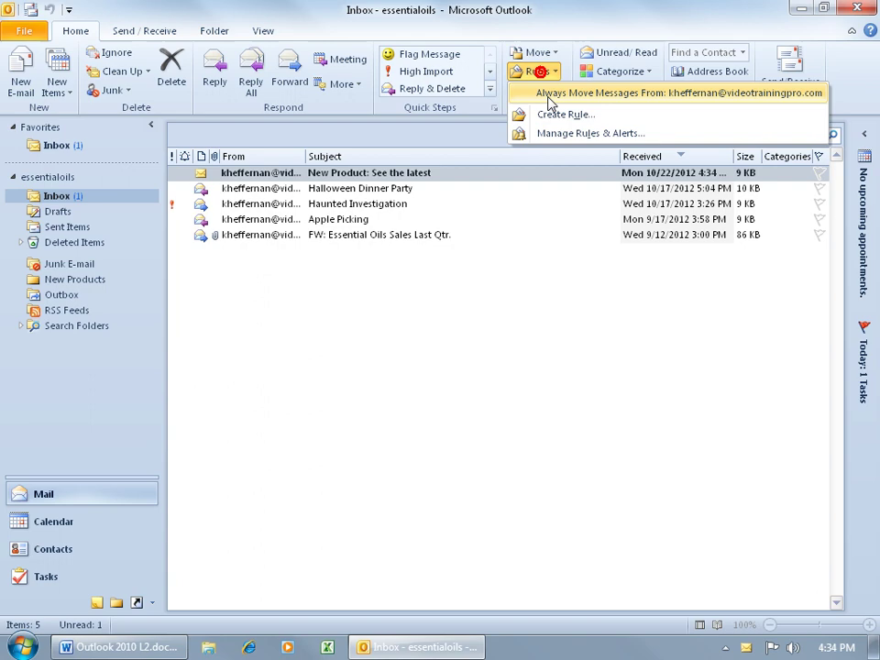
pyautogui.click(559, 134)
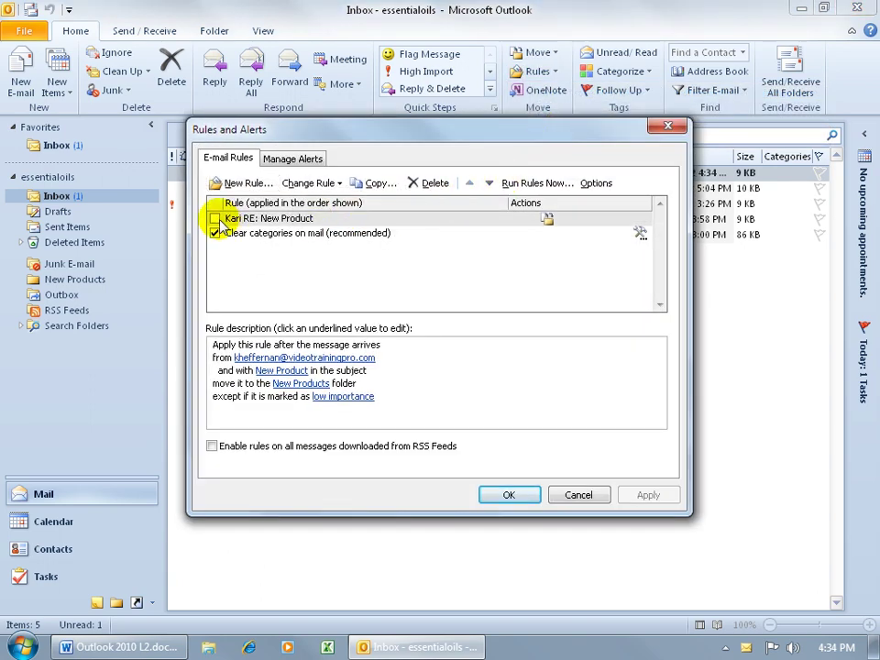
pyautogui.doubleClick(243, 221)
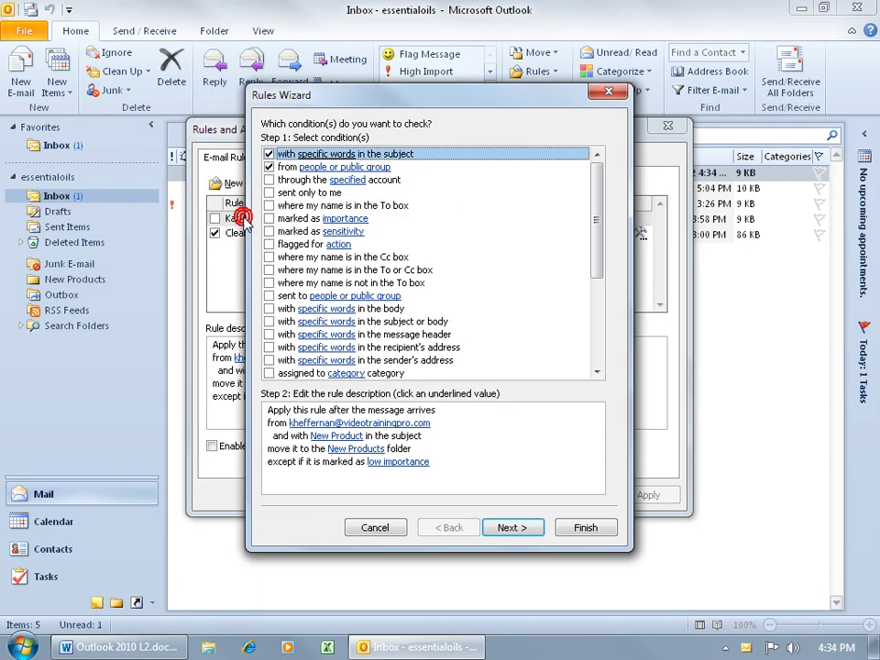
pyautogui.click(395, 450)
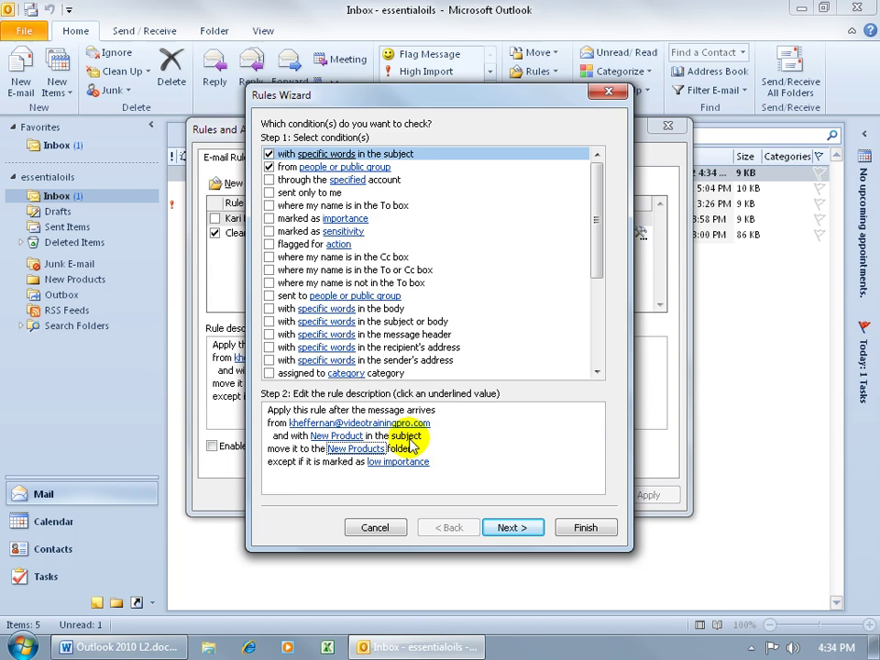
pyautogui.click(341, 436)
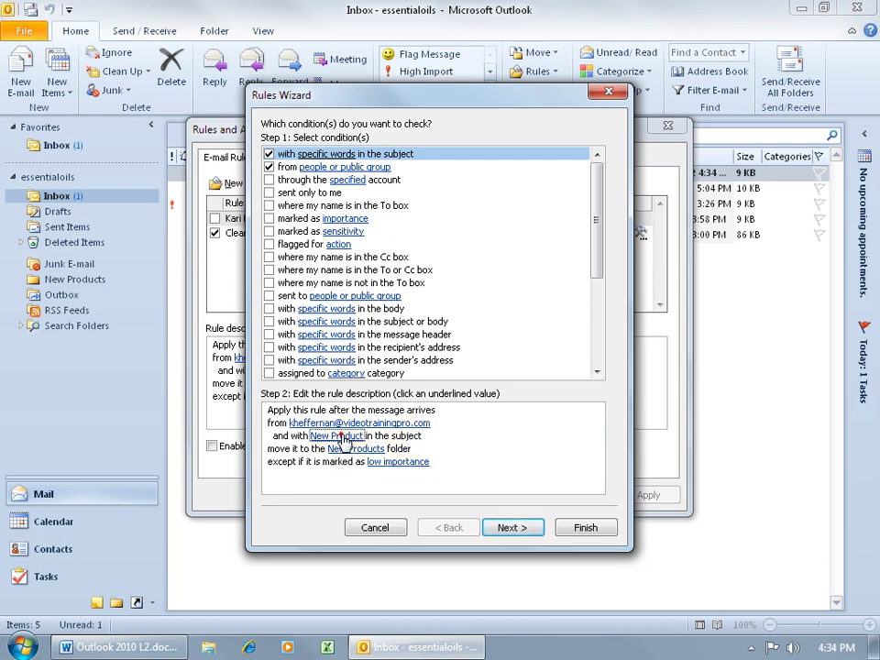
pyautogui.click(343, 438)
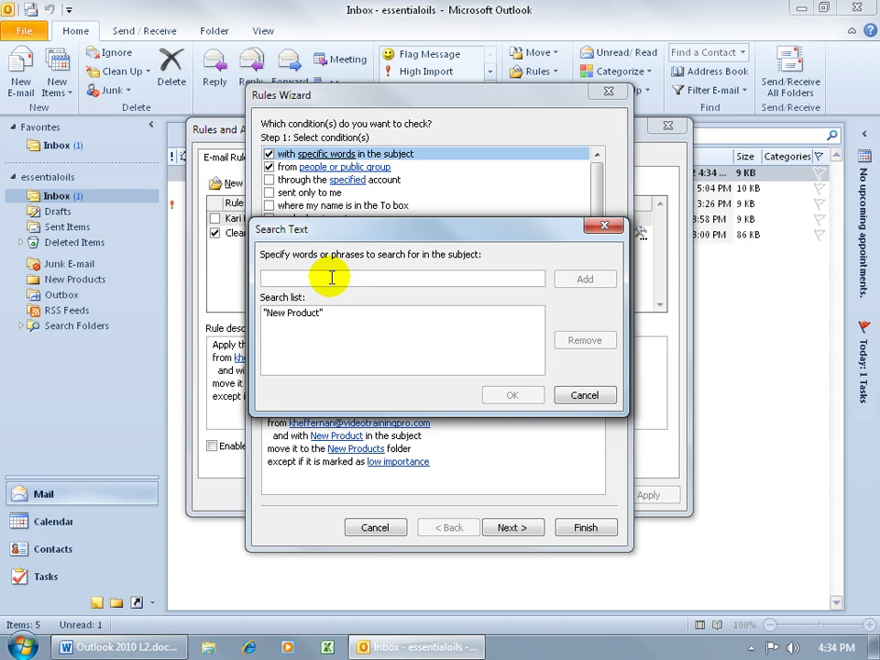
pyautogui.click(393, 313)
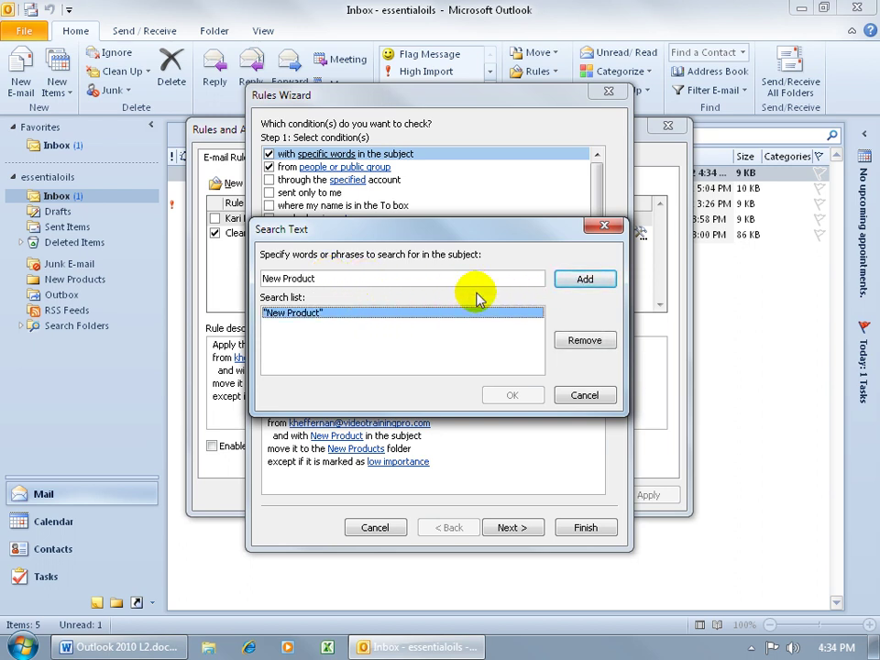
pyautogui.click(578, 395)
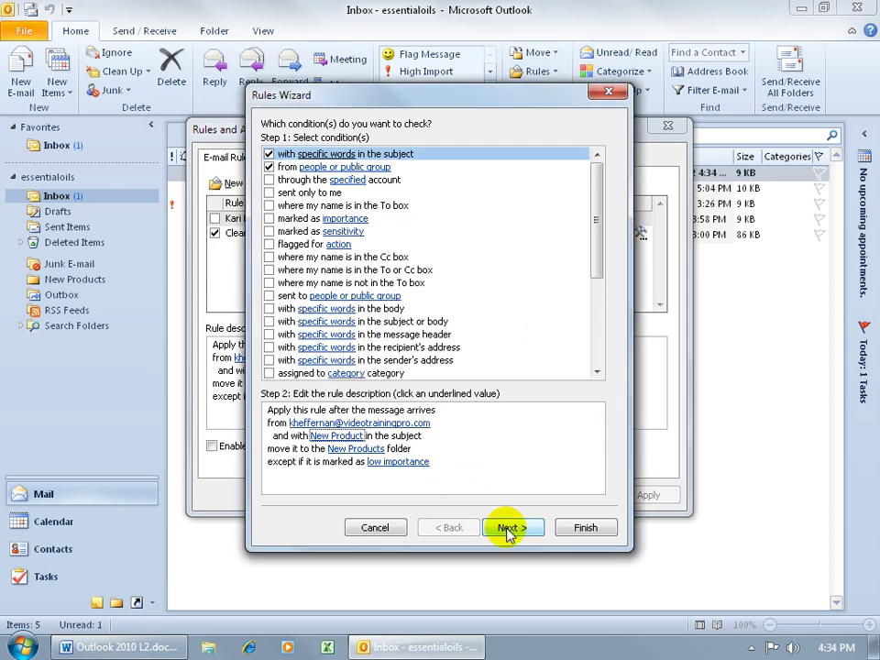
# - Step through the rule's actions and exceptions and finish with 'Turn on this rule' left unticked
pyautogui.click(510, 531)
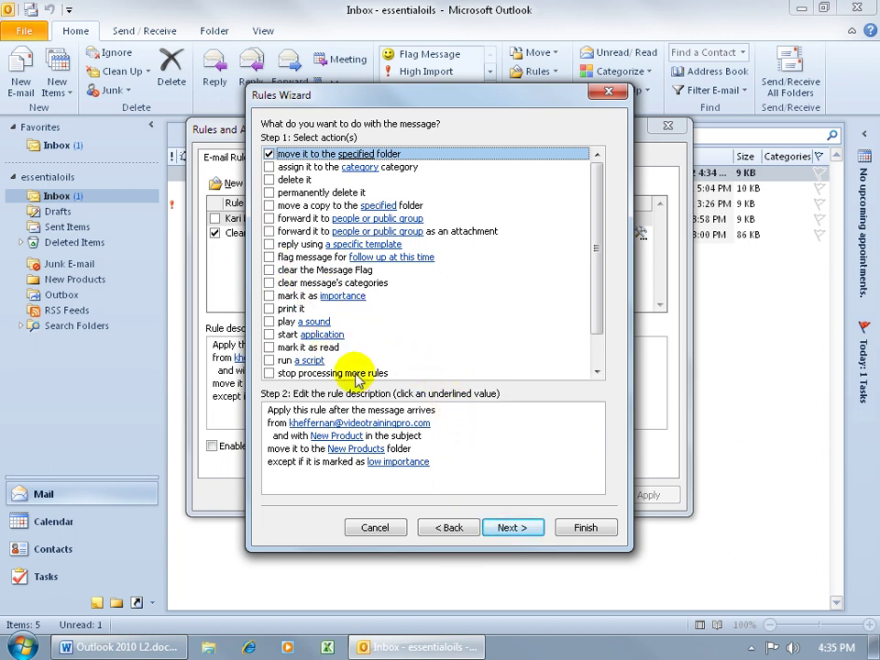
pyautogui.click(402, 457)
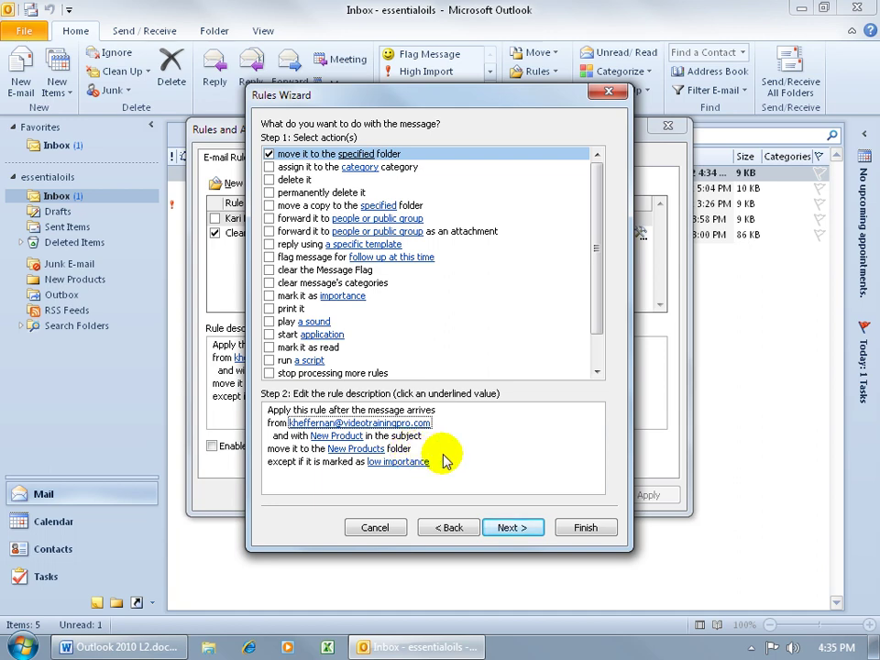
pyautogui.click(514, 526)
pyautogui.click(519, 528)
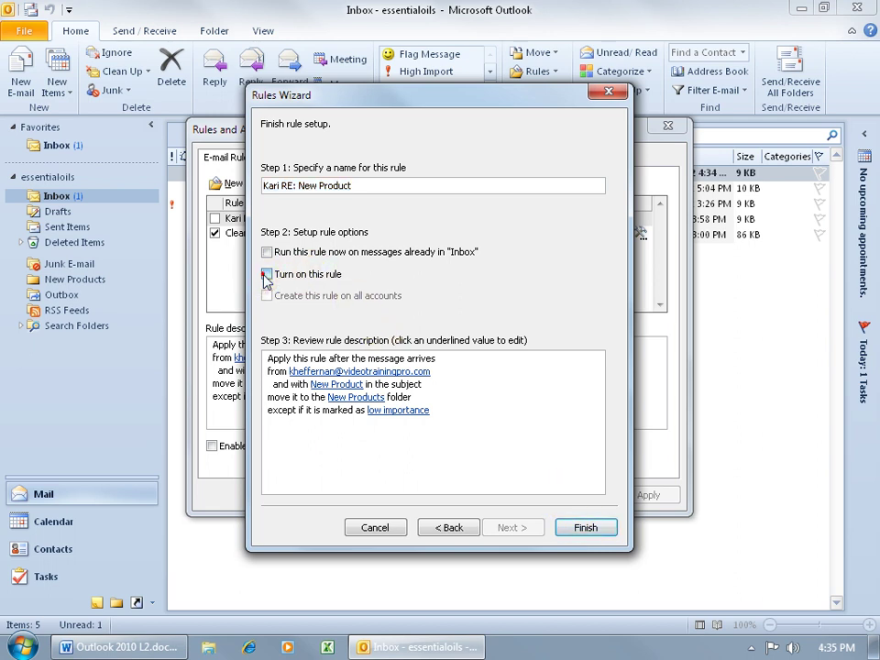
pyautogui.click(267, 275)
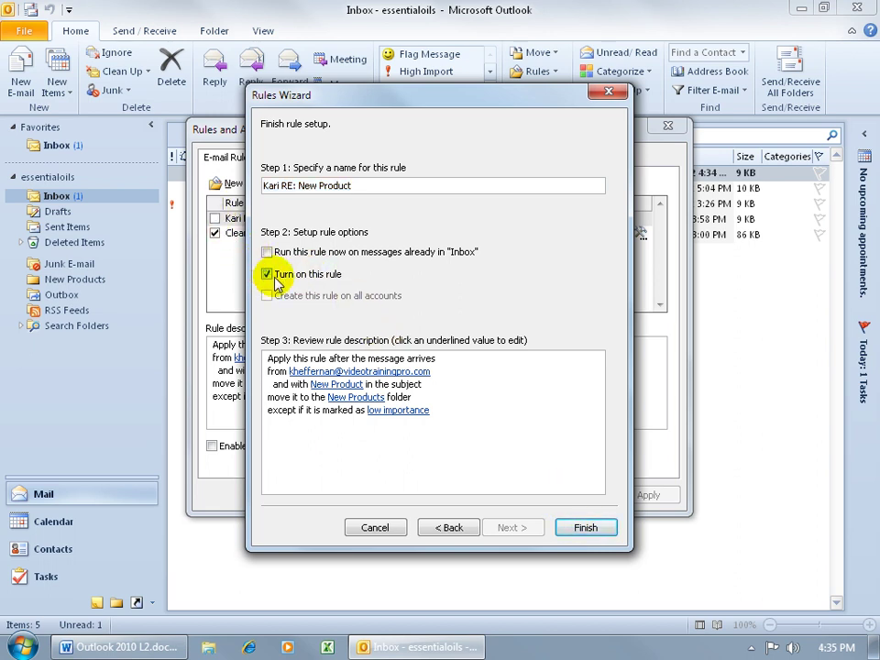
pyautogui.click(269, 277)
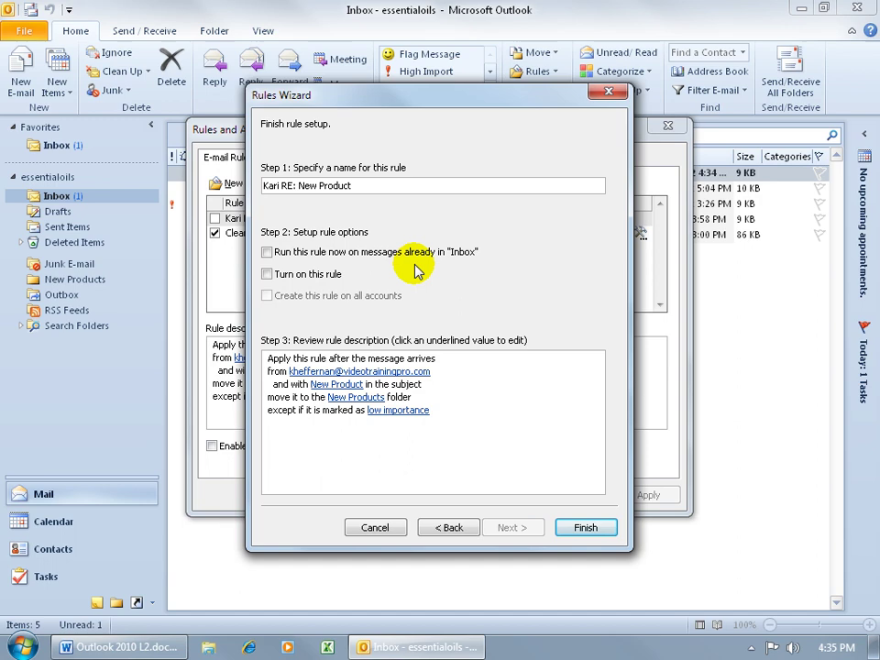
pyautogui.click(583, 527)
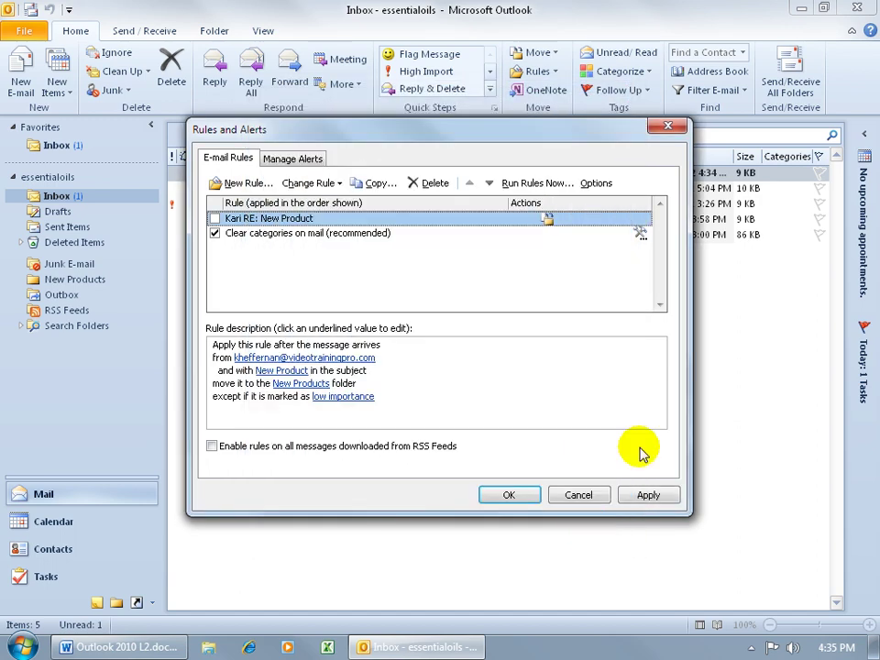
# - Re-tick the New Product rule, apply the change, and close Rules and Alerts
pyautogui.click(214, 218)
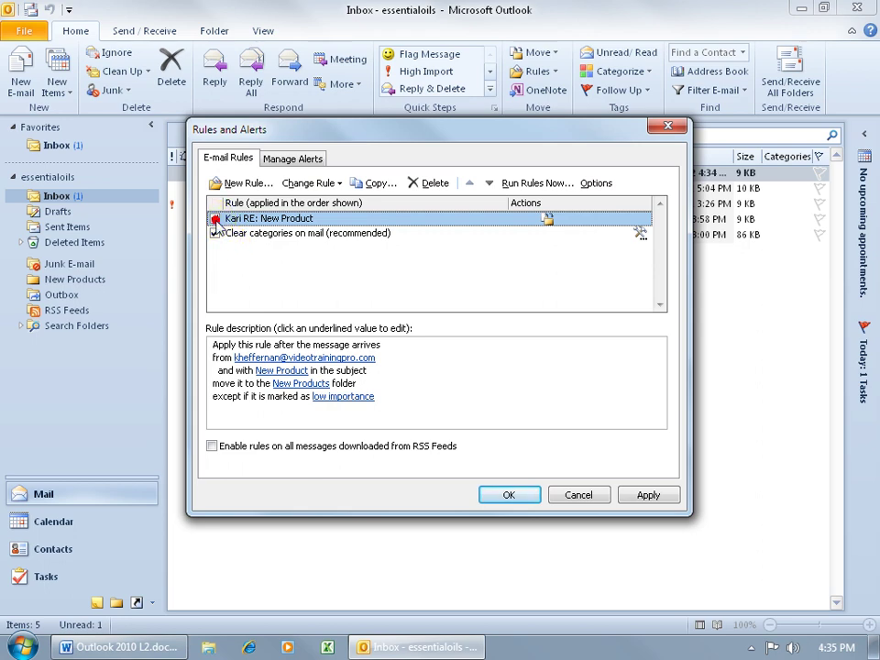
pyautogui.click(642, 496)
pyautogui.click(572, 495)
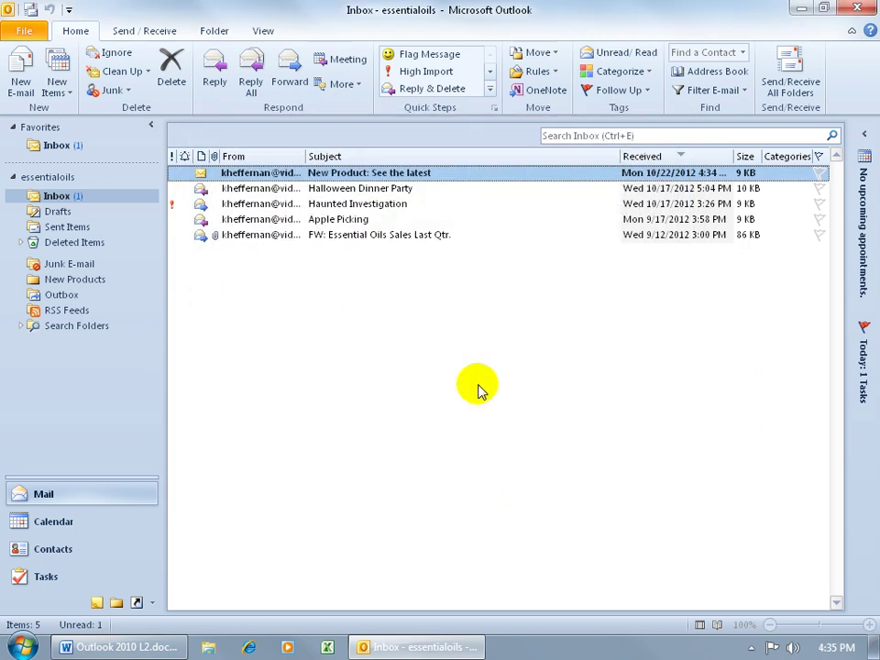